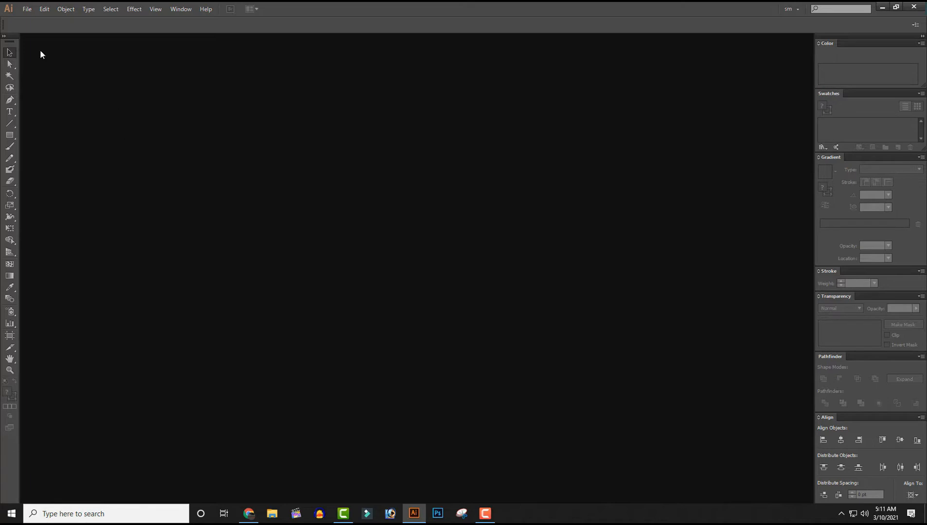
- Create a new landscape document 2560 pt wide and 1440 pt high with one artboard
{"action": "left_click", "coordinate": [27, 8]}
{"action": "left_click", "coordinate": [45, 20]}
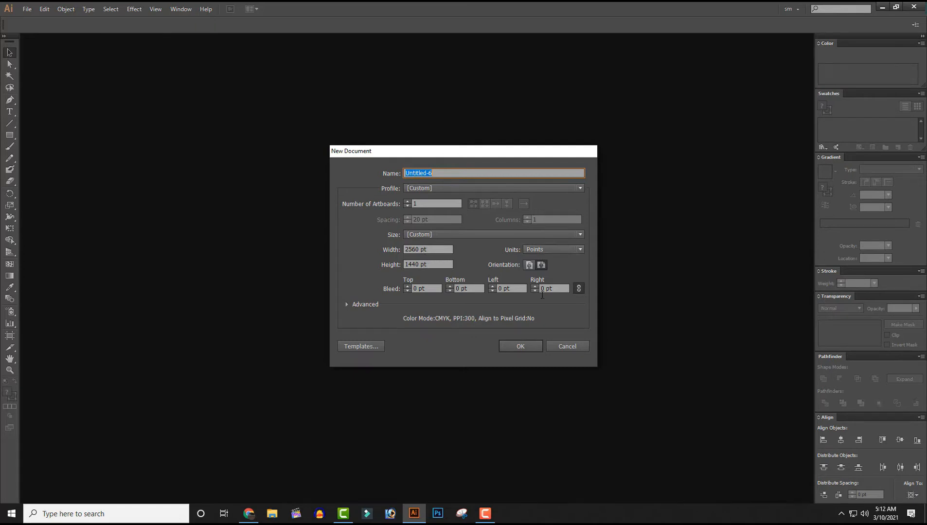
{"action": "left_click", "coordinate": [528, 345]}
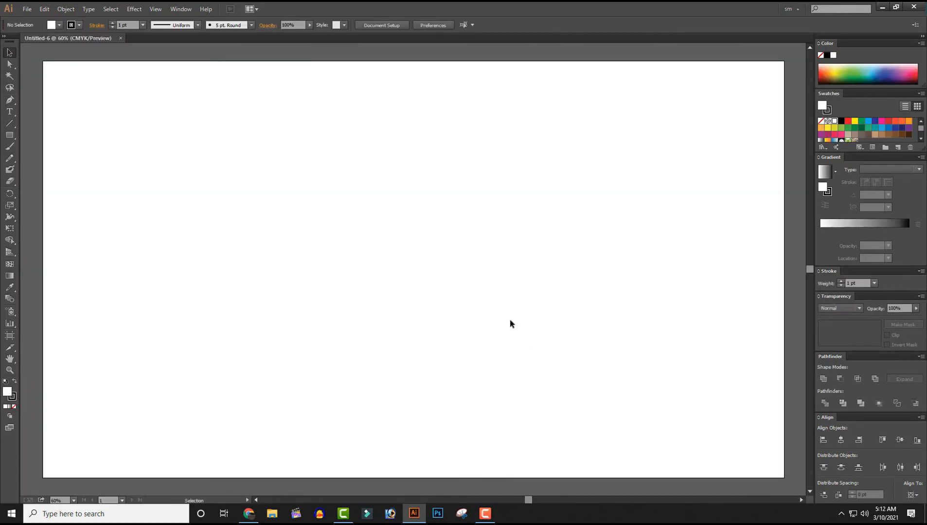
{"action": "key", "text": "ctrl+minus"}
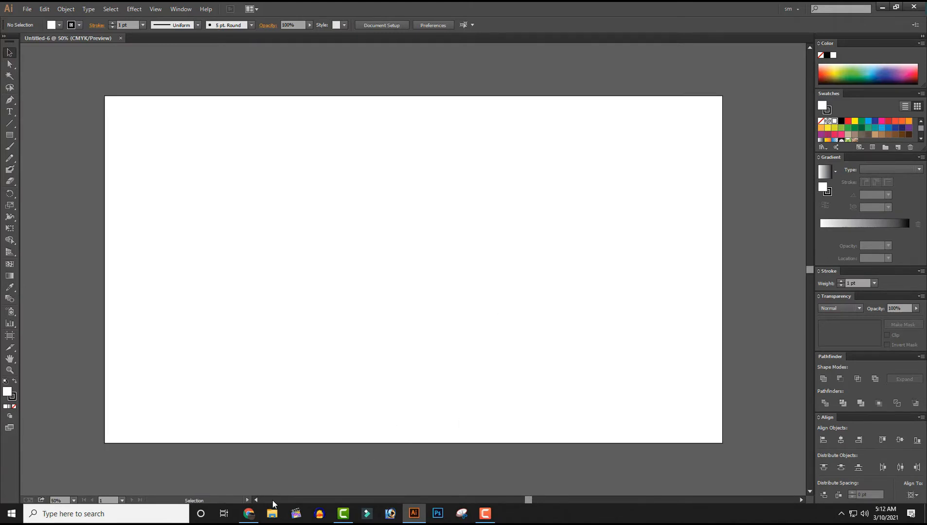
- Switch to Chrome and search Google for the YouTube cover photo size
{"action": "left_click", "coordinate": [257, 516]}
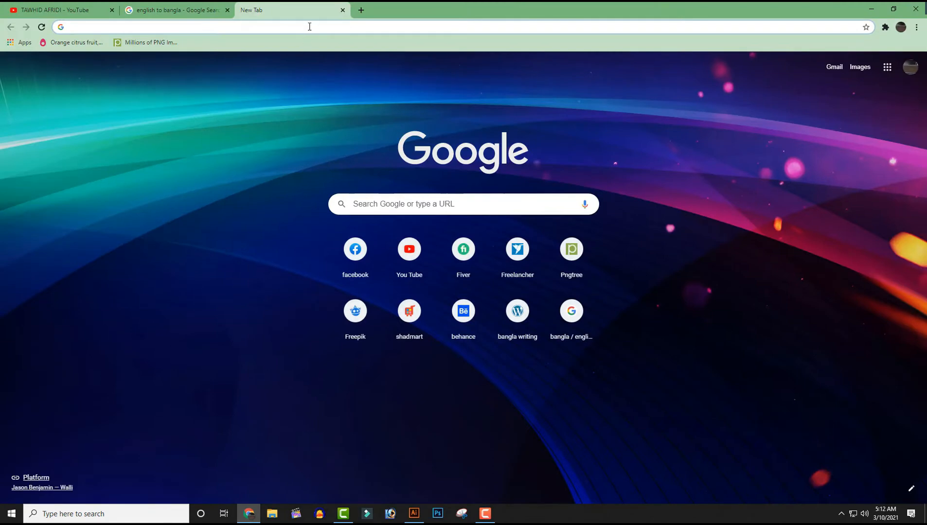
{"action": "left_click", "coordinate": [309, 27]}
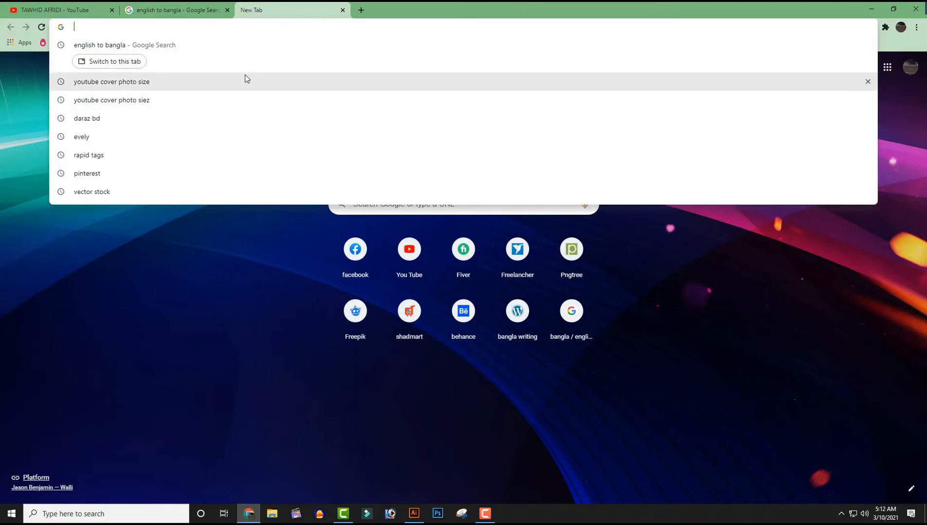
{"action": "left_click", "coordinate": [247, 100]}
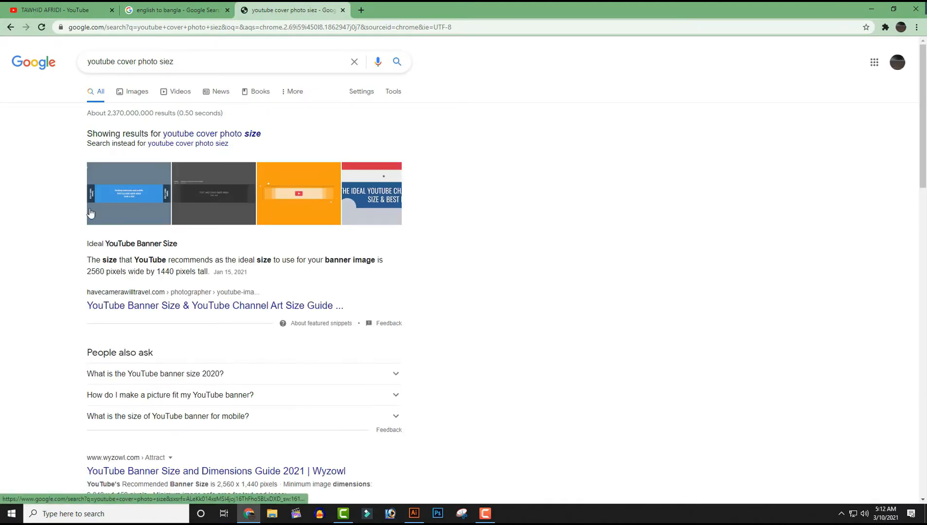
- Open the Wyzowl YouTube banner dimensions diagram from the image results and copy the image
{"action": "left_click", "coordinate": [122, 205]}
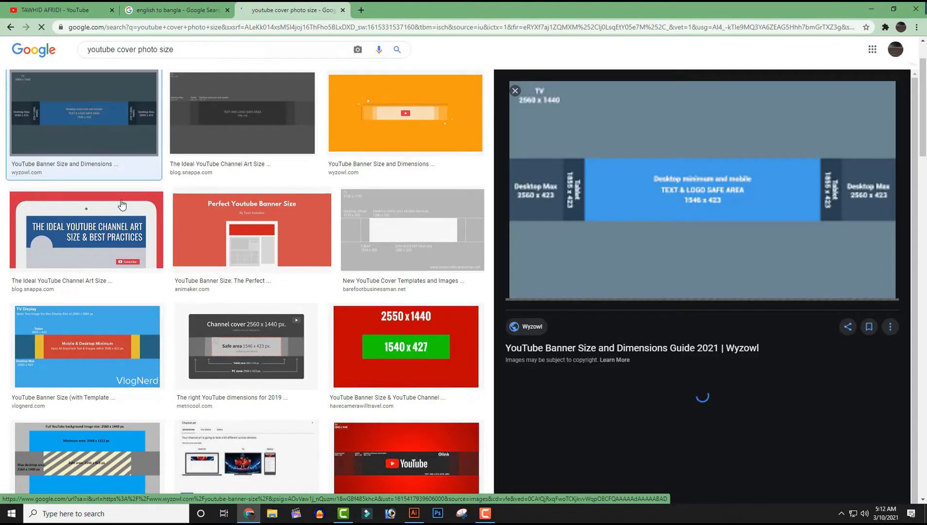
{"action": "left_click", "coordinate": [122, 205]}
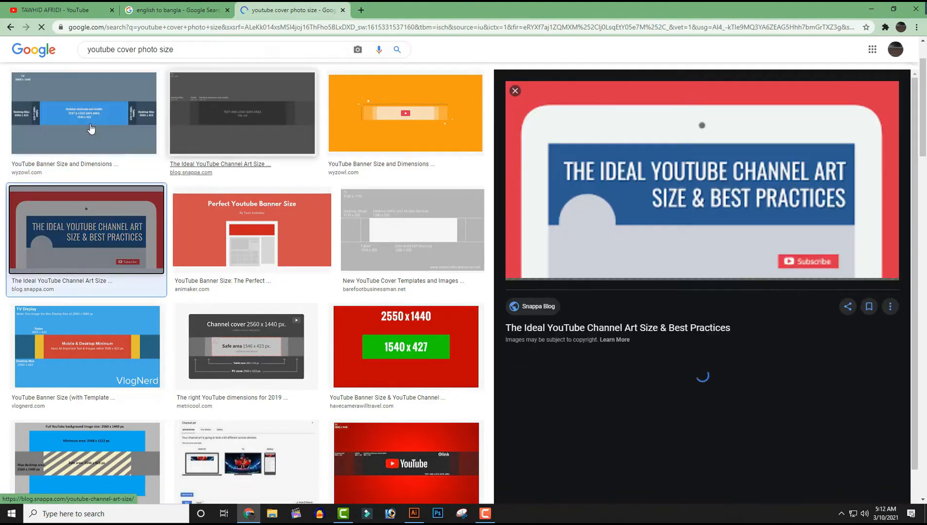
{"action": "right_click", "coordinate": [688, 167]}
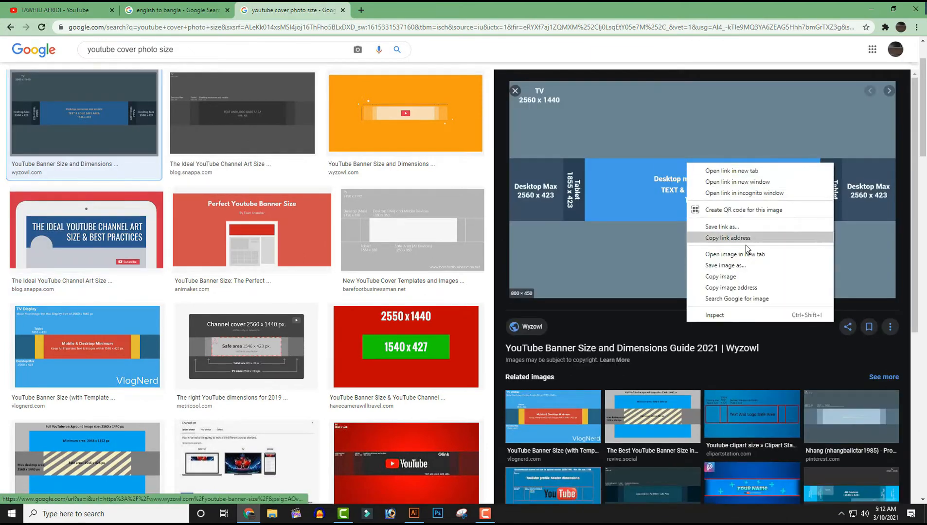
{"action": "left_click", "coordinate": [751, 277]}
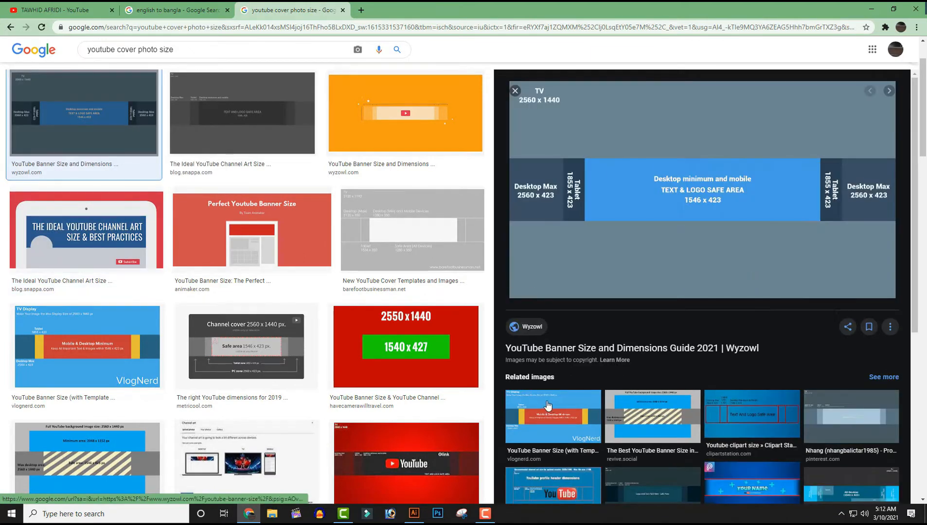
- Switch to Illustrator, paste the banner size diagram onto the artboard and enlarge it to about 1600 × 900 pt
{"action": "left_click", "coordinate": [413, 513]}
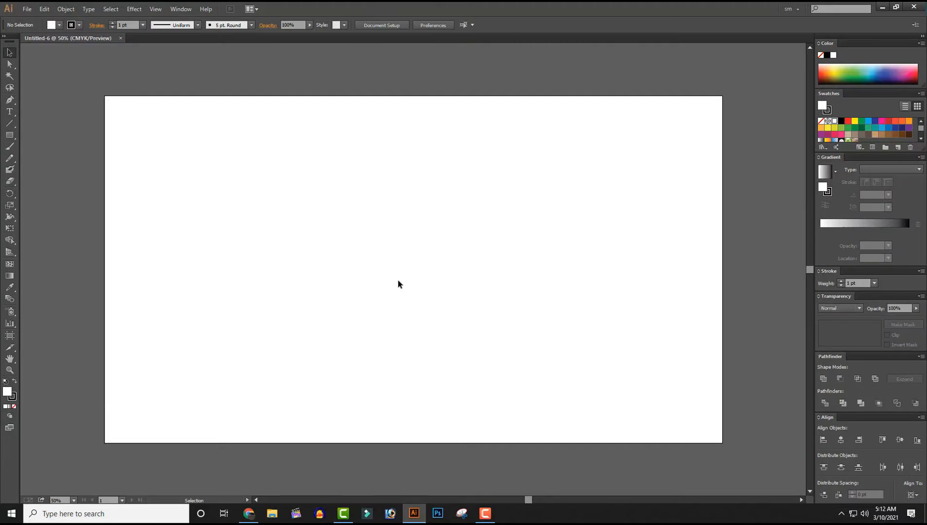
{"action": "key", "text": "ctrl+v"}
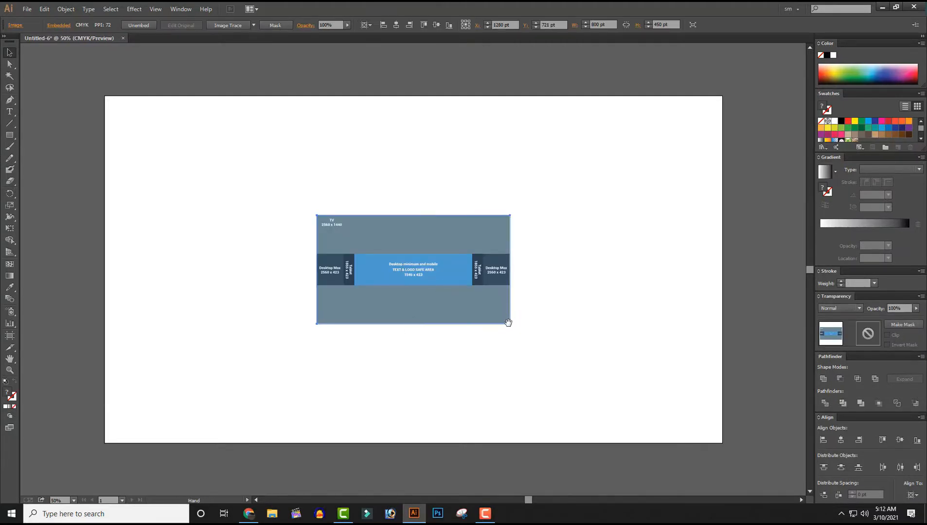
{"action": "left_click_drag", "start_coordinate": [510, 325], "coordinate": [606, 378]}
{"action": "double_click", "coordinate": [501, 298]}
{"action": "left_click_drag", "start_coordinate": [510, 320], "coordinate": [436, 265]}
{"action": "left_click", "coordinate": [38, 49]}
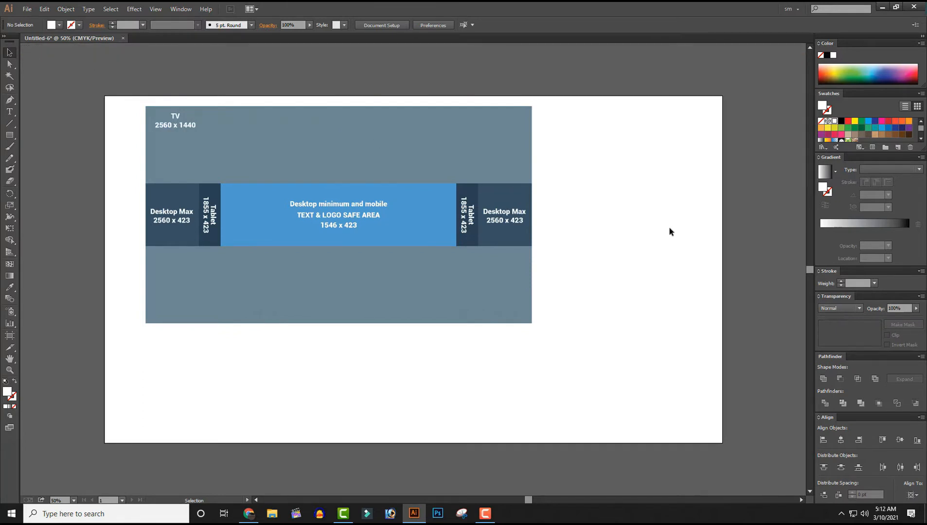
- Move the banner size diagram to the artboard's upper-right corner, slightly overlapping its top and right edges
{"action": "left_click_drag", "start_coordinate": [394, 167], "coordinate": [489, 203]}
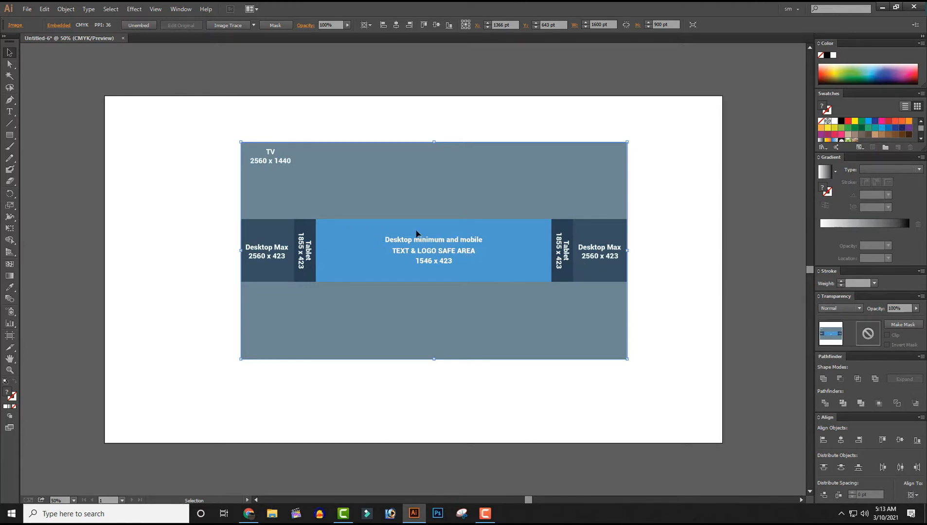
{"action": "mouse_move", "coordinate": [409, 223]}
{"action": "left_mouse_down"}
{"action": "mouse_move", "coordinate": [358, 201]}
{"action": "mouse_move", "coordinate": [422, 223]}
{"action": "left_mouse_up"}
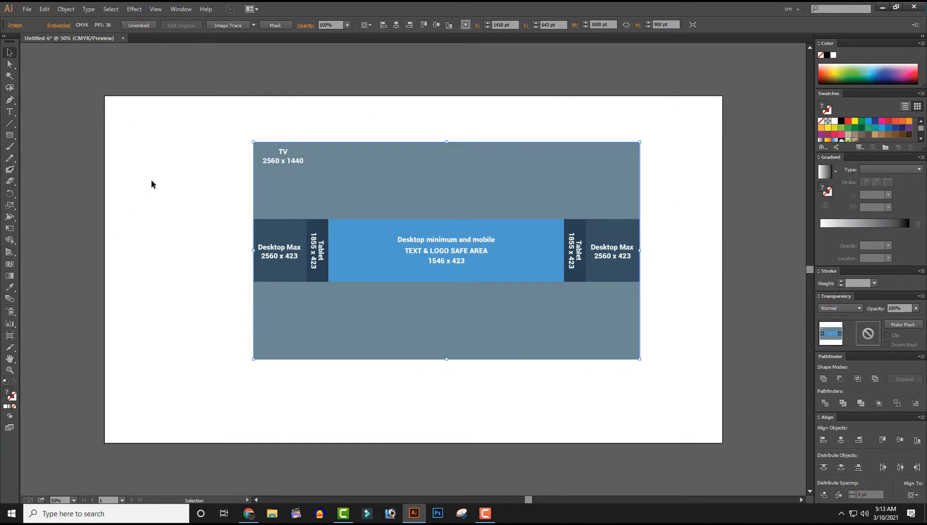
{"action": "left_click_drag", "start_coordinate": [470, 275], "coordinate": [561, 217]}
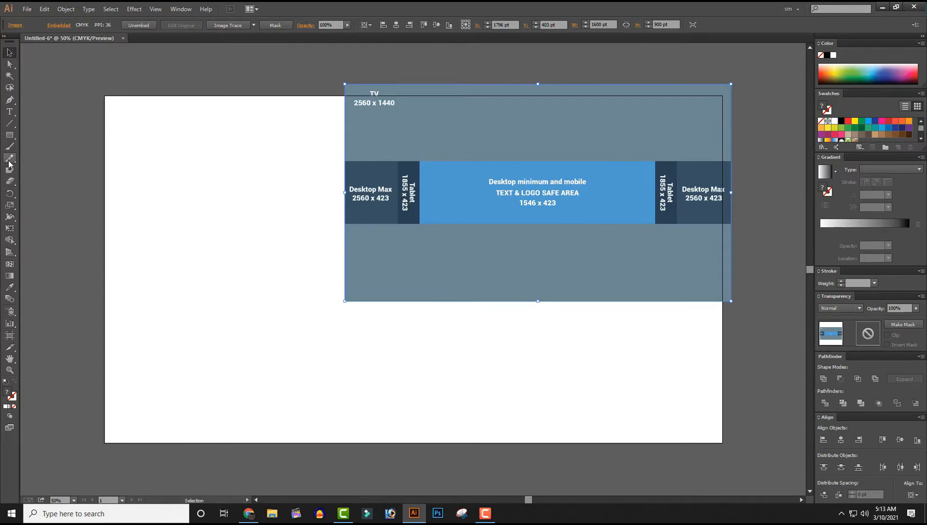
- Create a 2560 × 423 pt rectangle for the desktop maximum area
{"action": "left_click_drag", "start_coordinate": [9, 141], "coordinate": [44, 135]}
{"action": "left_click", "coordinate": [165, 234]}
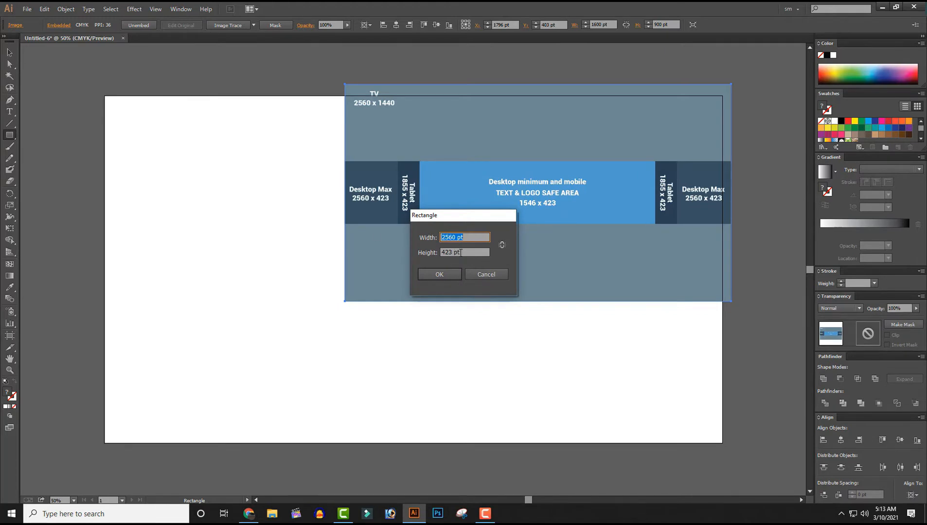
{"action": "left_click", "coordinate": [464, 253]}
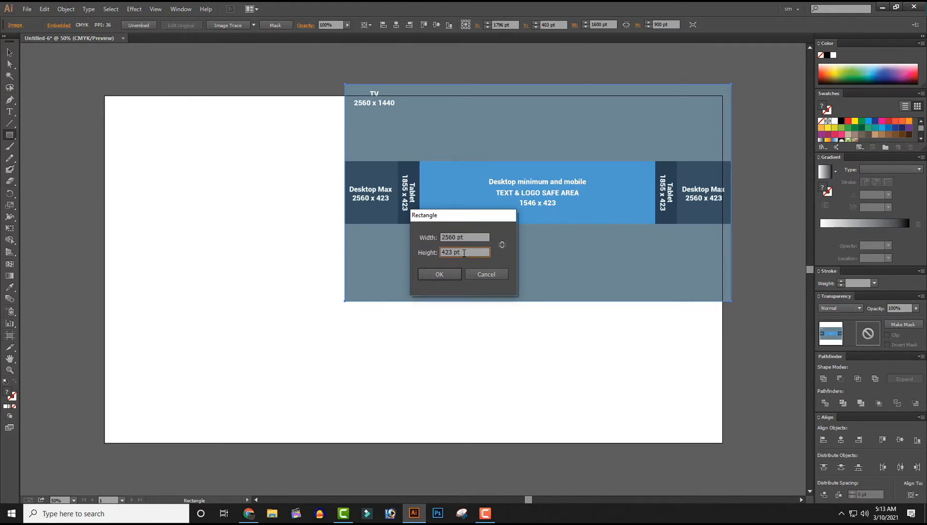
{"action": "left_click", "coordinate": [452, 275]}
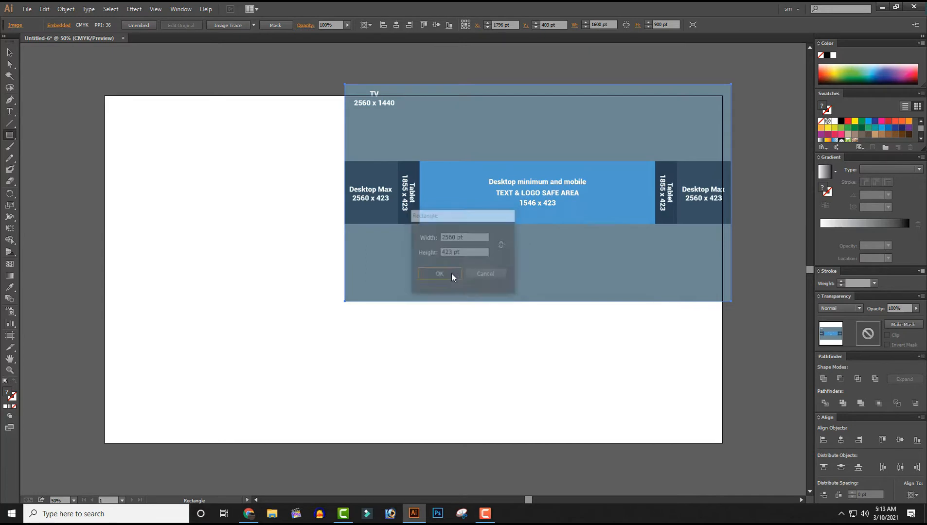
{"action": "left_click", "coordinate": [10, 52]}
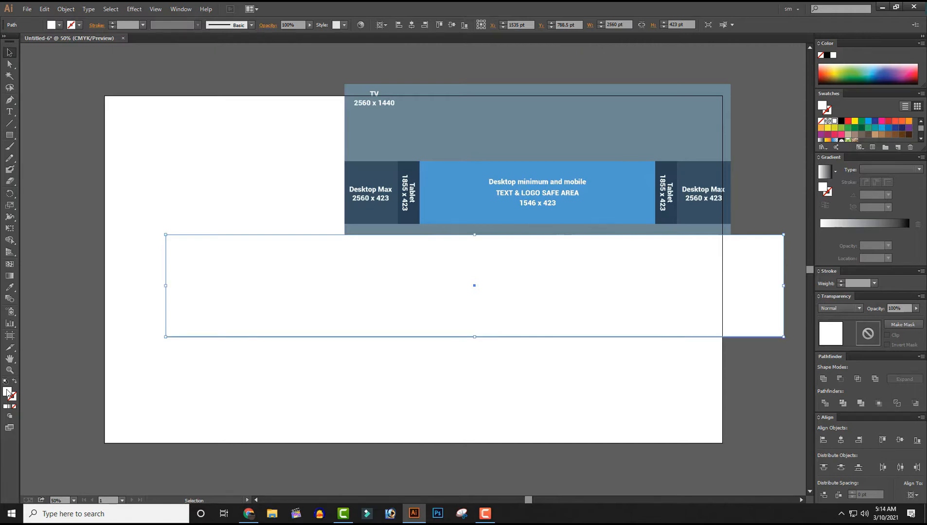
- Fill the 2560 pt wide rectangle with pink FF5787
{"action": "double_click", "coordinate": [7, 392]}
{"action": "left_click_drag", "start_coordinate": [631, 218], "coordinate": [630, 196]}
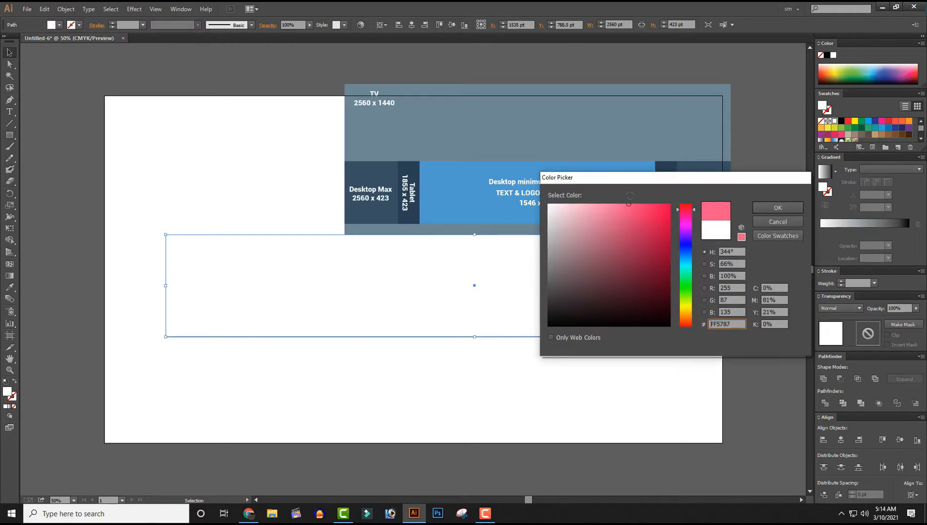
{"action": "left_click", "coordinate": [778, 208]}
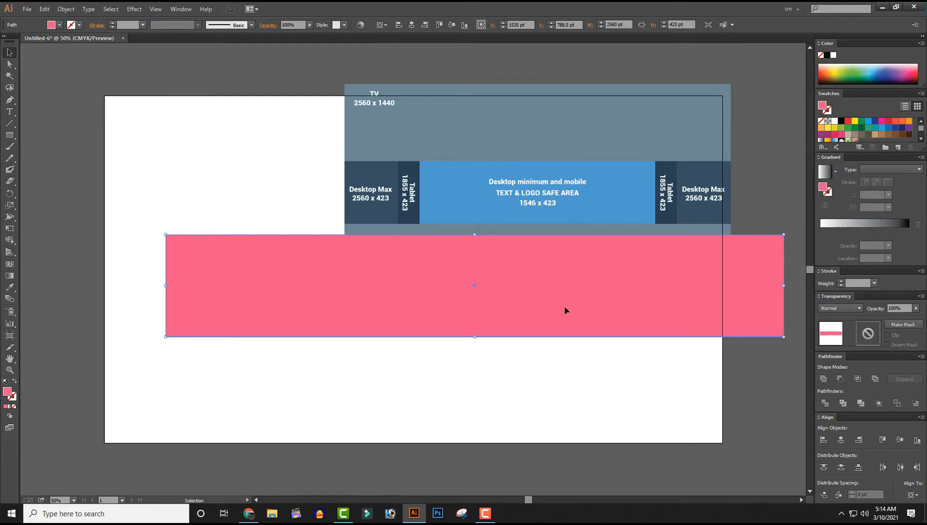
- Position the pink rectangle across the artboard's full width, slightly below its vertical middle, and deselect it
{"action": "left_click_drag", "start_coordinate": [564, 308], "coordinate": [503, 297]}
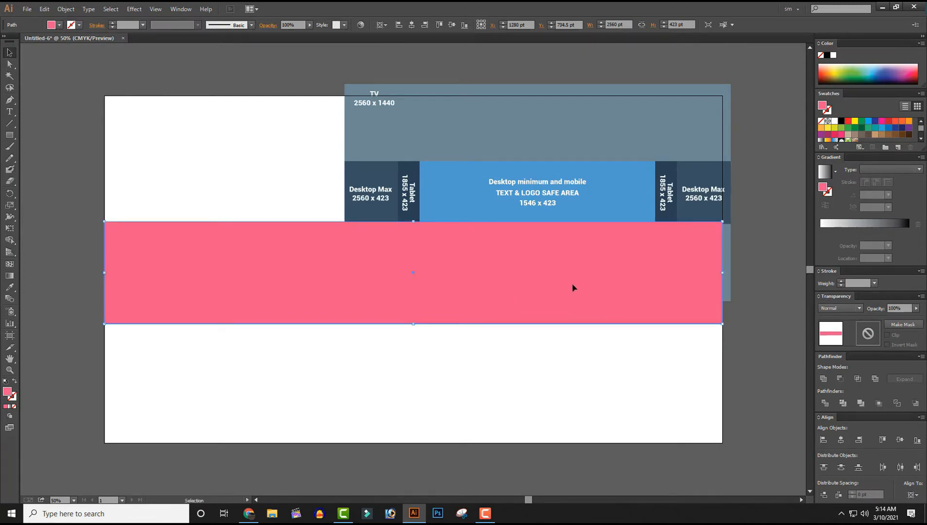
{"action": "left_click_drag", "start_coordinate": [572, 288], "coordinate": [574, 316]}
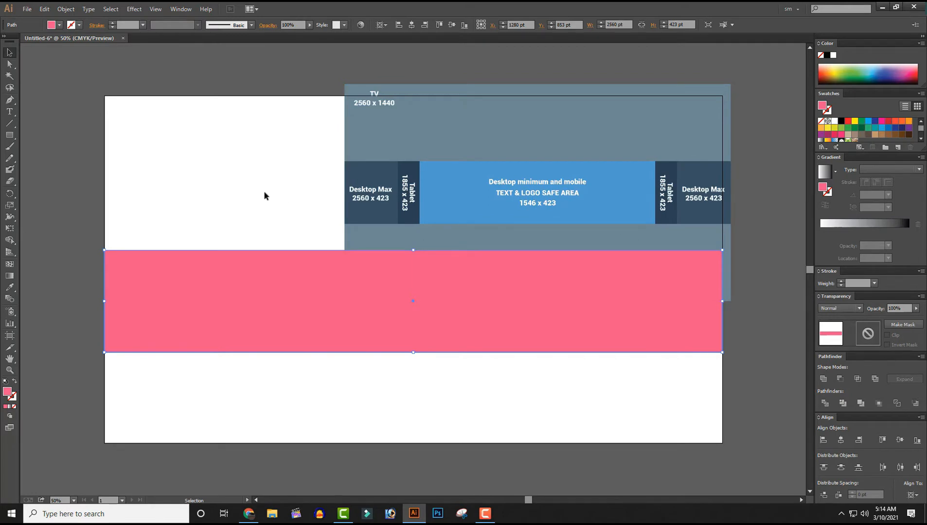
{"action": "left_click", "coordinate": [201, 216]}
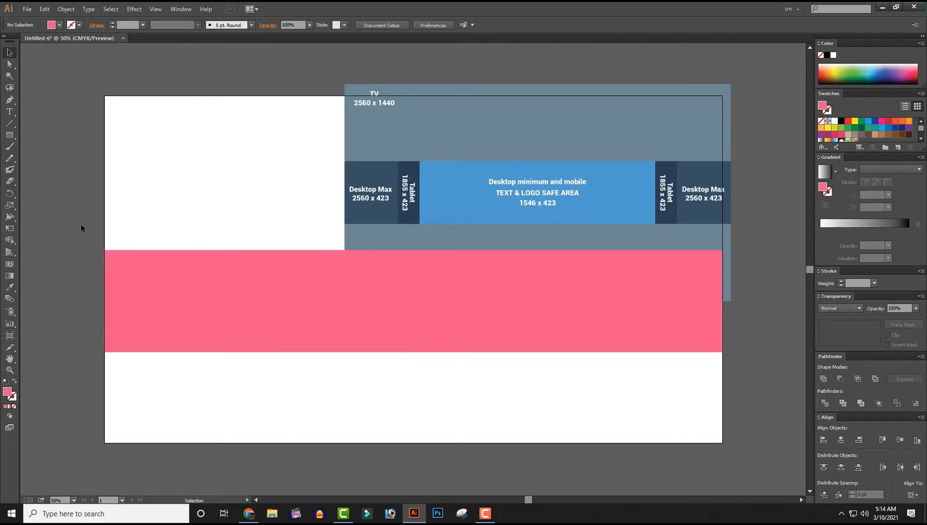
- Create an 1855 × 423 pt rectangle for the tablet area
{"action": "left_click", "coordinate": [9, 135]}
{"action": "left_click", "coordinate": [226, 190]}
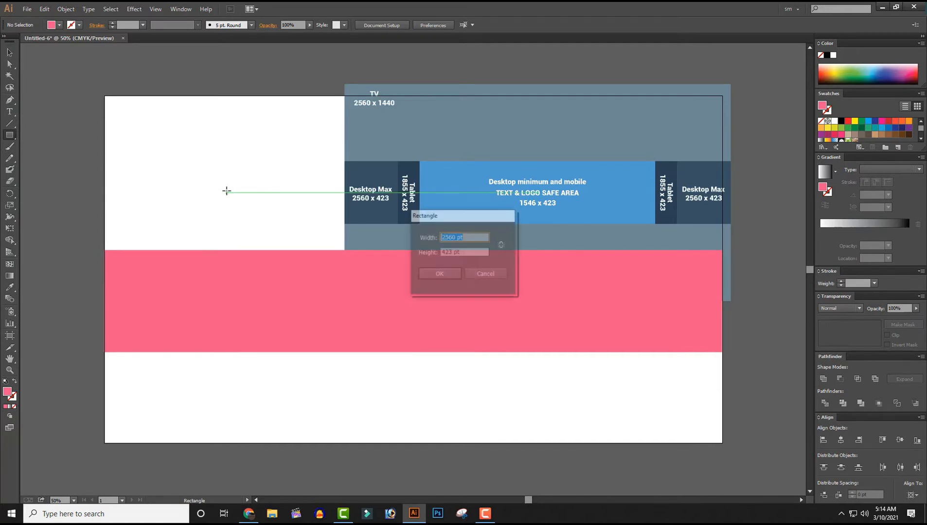
{"action": "type", "text": "1855"}
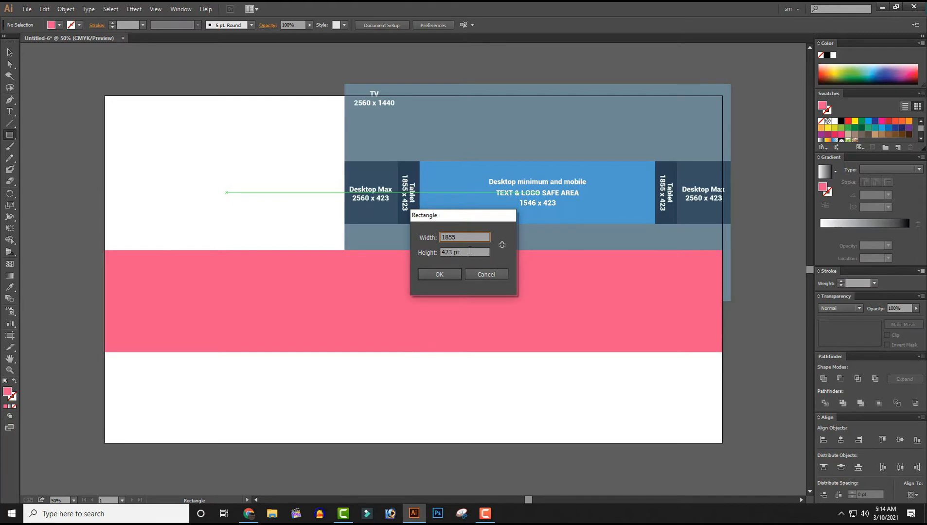
{"action": "key", "text": "Tab"}
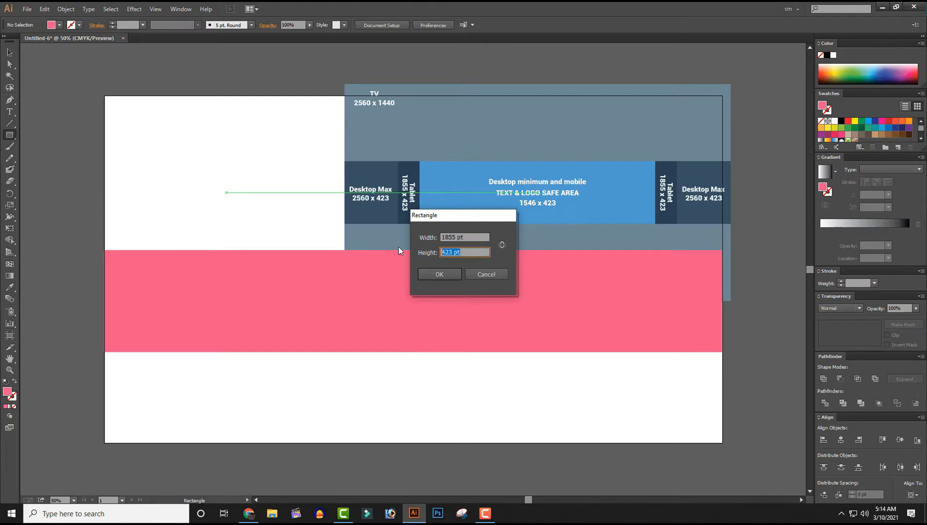
{"action": "left_click", "coordinate": [439, 274]}
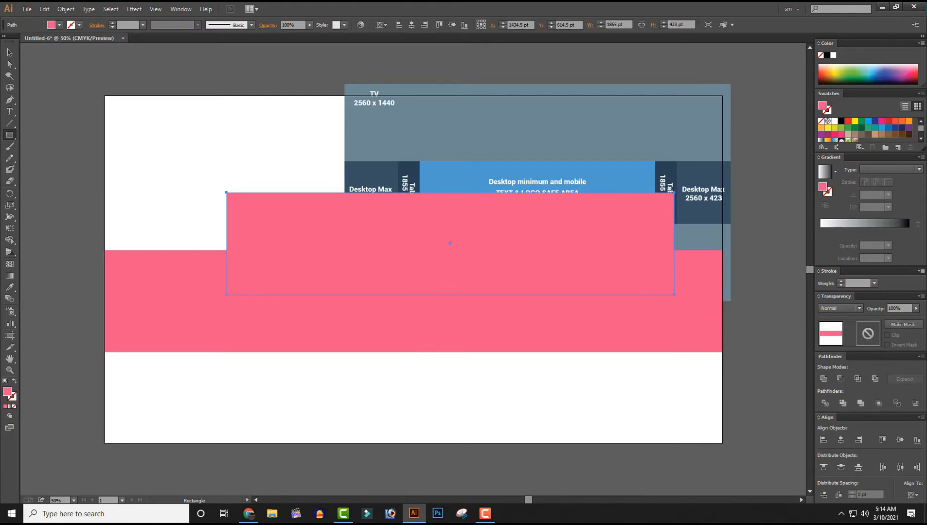
- Fill the tablet-area rectangle with a lighter pink and centre it over the full-width pink band
{"action": "left_click", "coordinate": [10, 52]}
{"action": "left_click_drag", "start_coordinate": [363, 234], "coordinate": [287, 192]}
{"action": "double_click", "coordinate": [6, 391]}
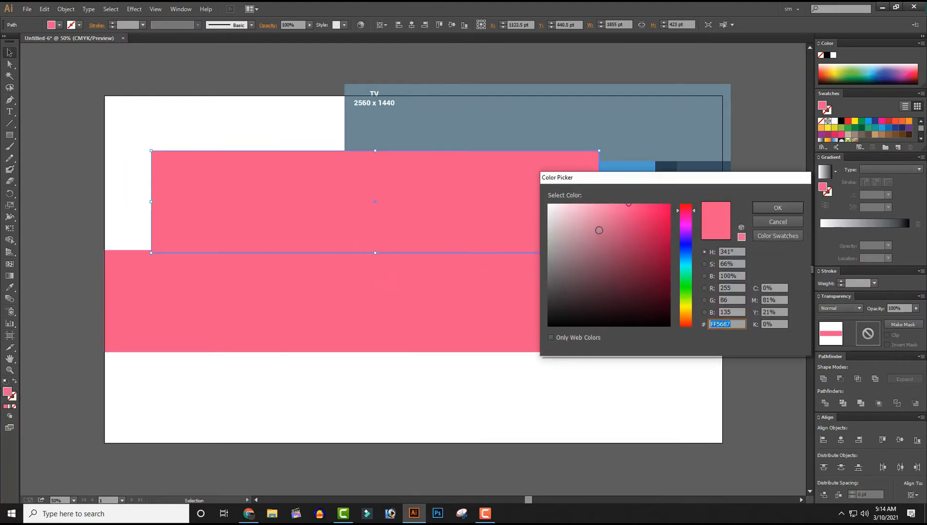
{"action": "left_click_drag", "start_coordinate": [599, 232], "coordinate": [591, 204]}
{"action": "left_click", "coordinate": [793, 208]}
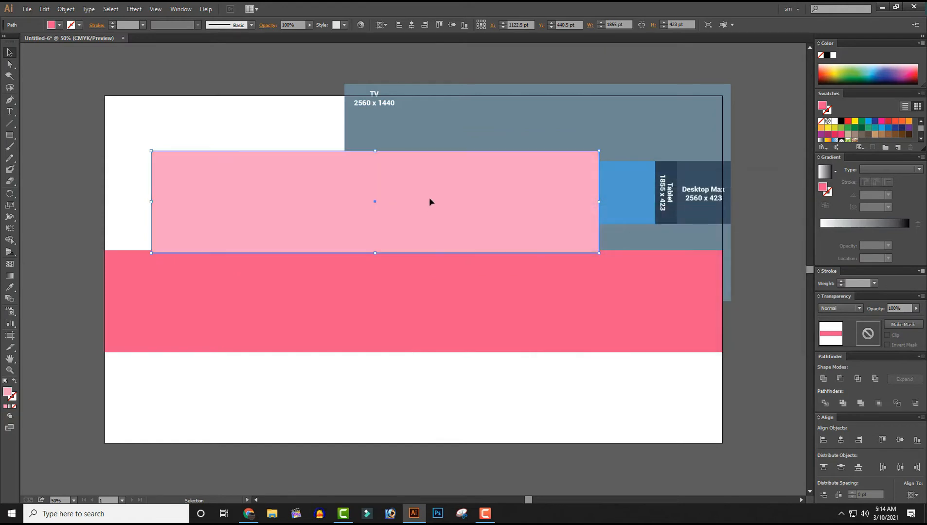
{"action": "left_click_drag", "start_coordinate": [416, 190], "coordinate": [473, 289]}
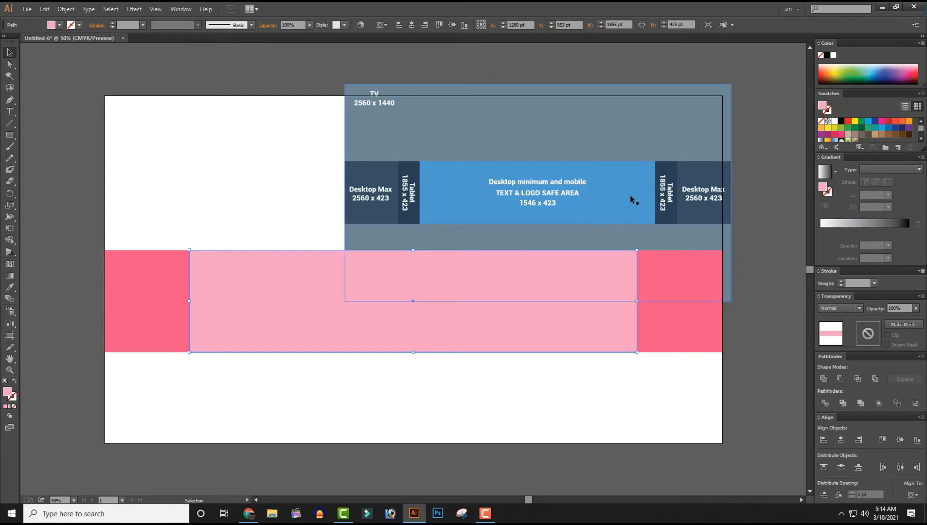
- Create a 1546 × 423 pt rectangle for the text and logo safe area
{"action": "left_click", "coordinate": [579, 195]}
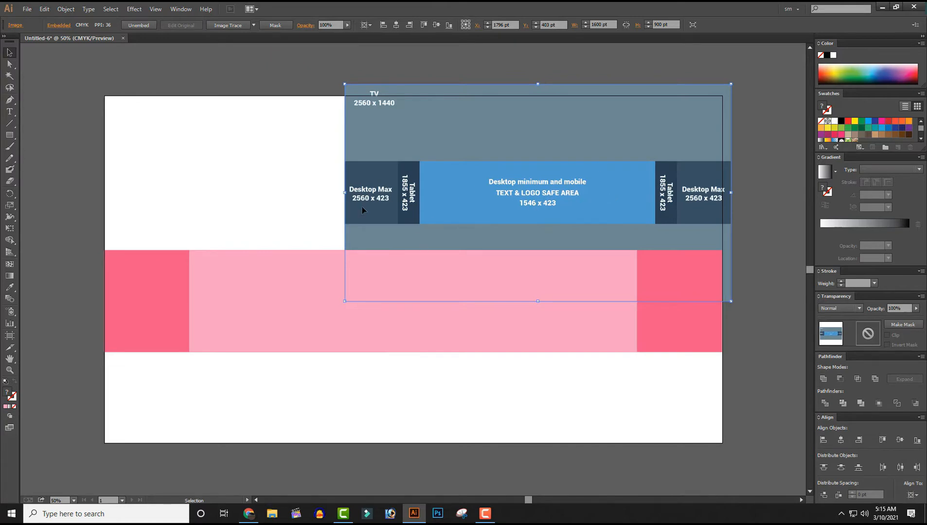
{"action": "left_click", "coordinate": [9, 135]}
{"action": "left_click", "coordinate": [159, 170]}
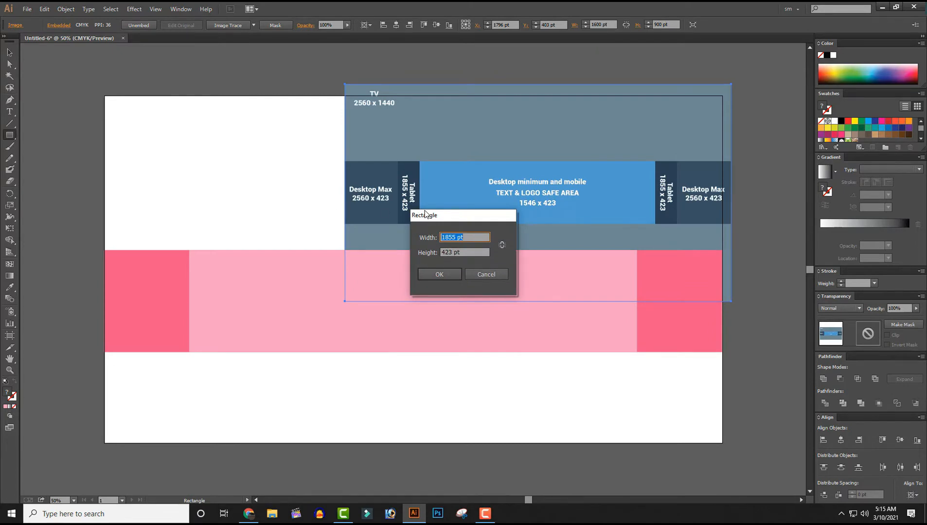
{"action": "type", "text": "1546"}
{"action": "left_click", "coordinate": [453, 274]}
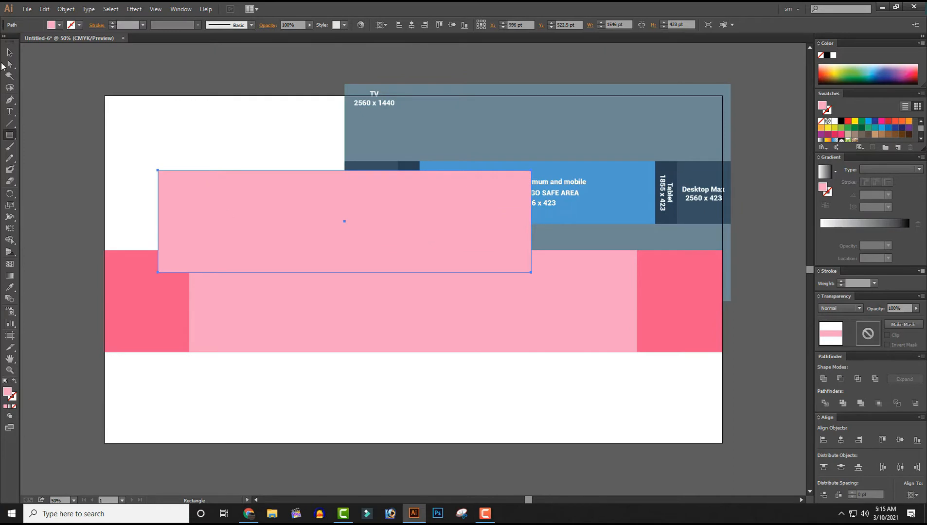
- Fill the text and logo safe-area rectangle with pale pink FFCCE0 and place it over the tablet-area rectangle, level with the pink band
{"action": "key", "text": "v"}
{"action": "double_click", "coordinate": [8, 391]}
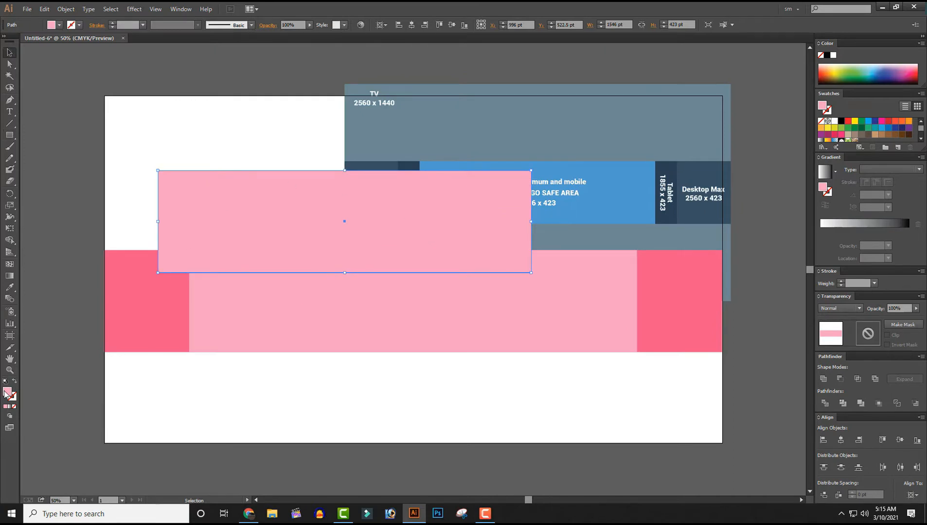
{"action": "left_click", "coordinate": [574, 208]}
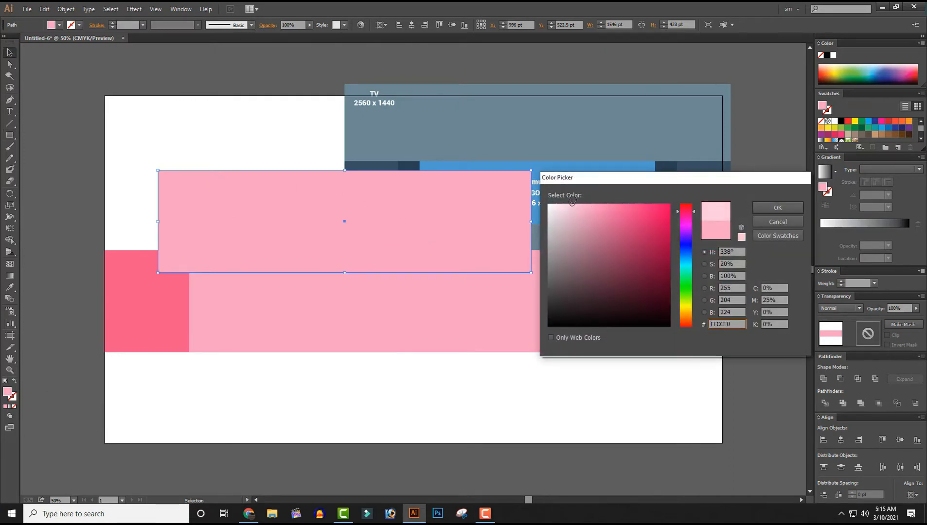
{"action": "left_click", "coordinate": [777, 208]}
{"action": "left_click_drag", "start_coordinate": [427, 208], "coordinate": [513, 287]}
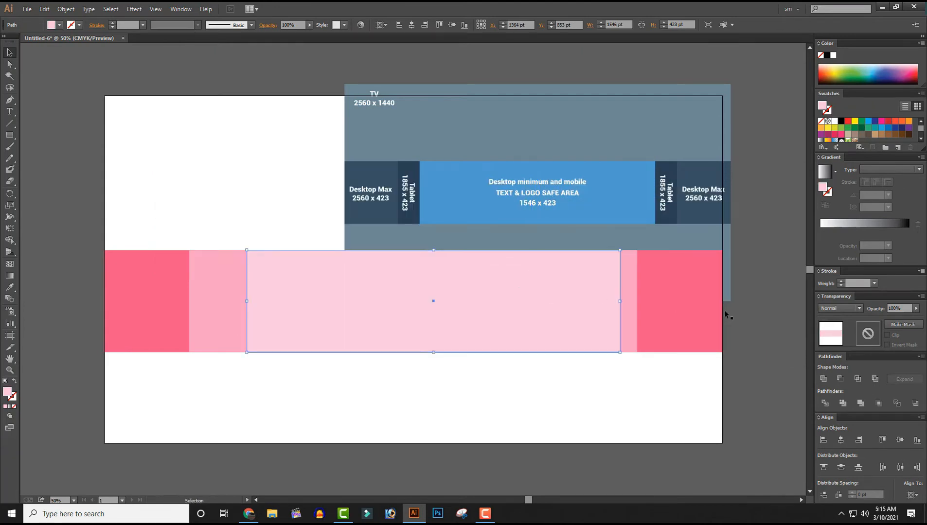
- Move the blue reference image off the artboard to its upper right, scale it down to about half size and deselect it
{"action": "left_click", "coordinate": [634, 175]}
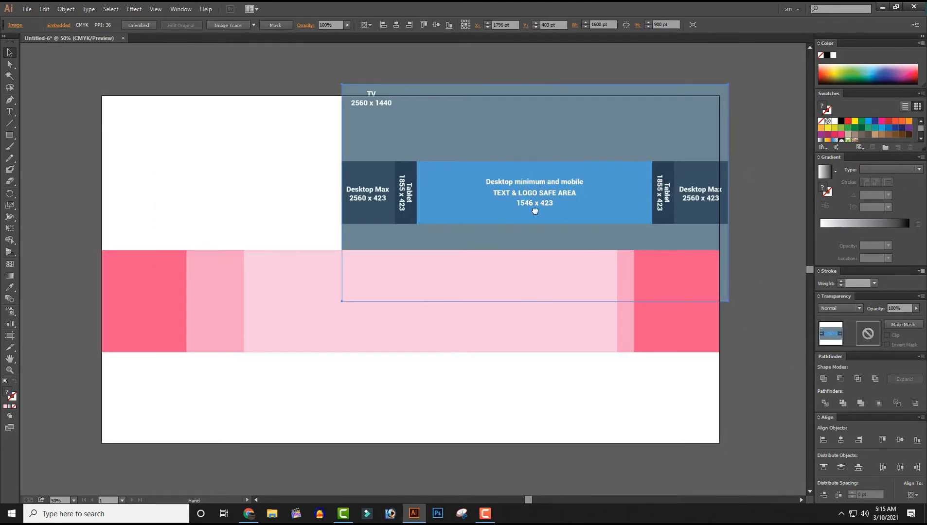
{"action": "left_click_drag", "start_coordinate": [662, 202], "coordinate": [536, 216]}
{"action": "key", "text": "ctrl+minus"}
{"action": "key", "text": "ctrl+minus"}
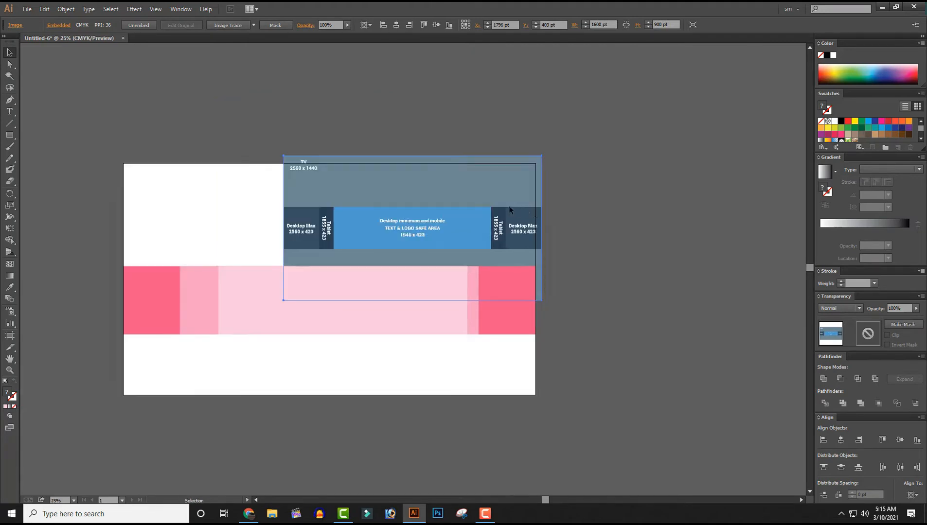
{"action": "left_click_drag", "start_coordinate": [414, 225], "coordinate": [627, 202]}
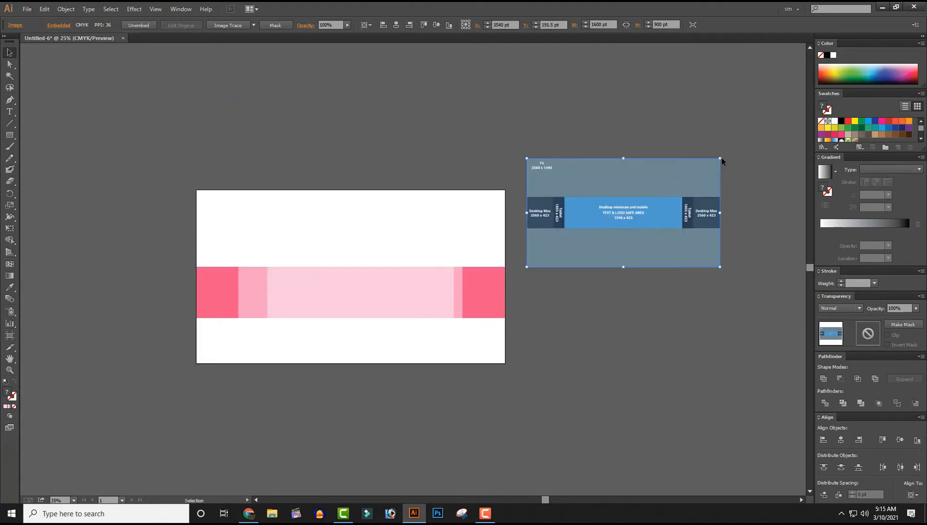
{"action": "left_click_drag", "start_coordinate": [720, 158], "coordinate": [668, 195]}
{"action": "left_click", "coordinate": [553, 271]}
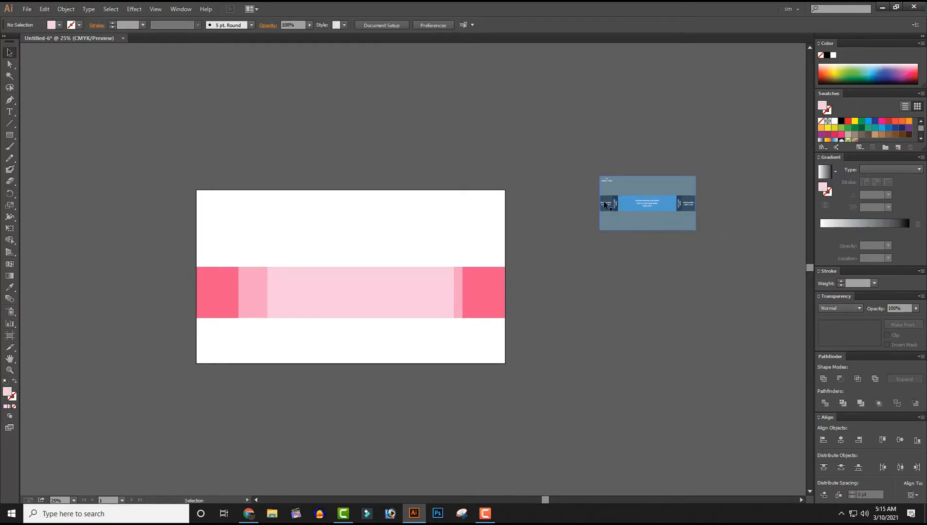
- Examine the area labels and sizes in the reference image up close, and compare its layout with the pink rectangles on the artboard
{"action": "left_click_drag", "start_coordinate": [581, 169], "coordinate": [755, 274]}
{"action": "left_click_drag", "start_coordinate": [315, 221], "coordinate": [391, 264]}
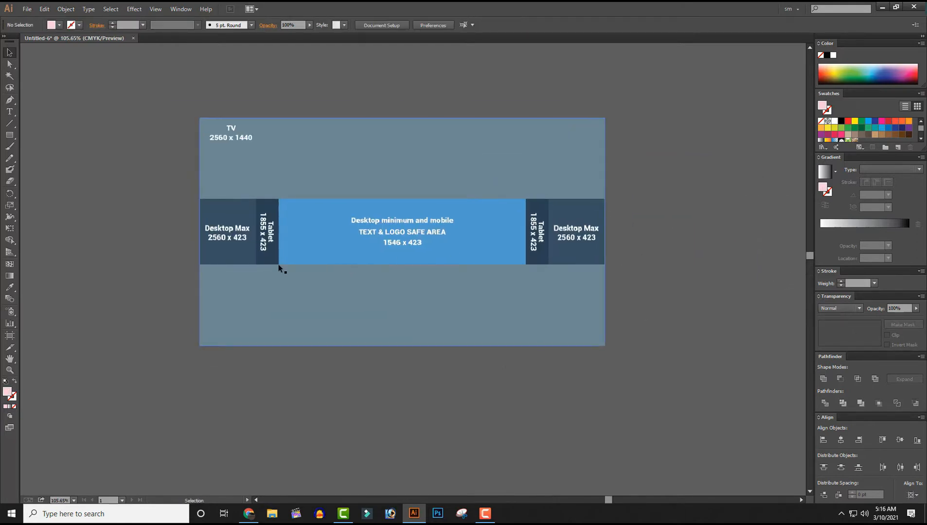
{"action": "left_click_drag", "start_coordinate": [192, 265], "coordinate": [594, 211]}
{"action": "left_click_drag", "start_coordinate": [324, 240], "coordinate": [602, 88]}
{"action": "key", "text": "ctrl+minus"}
{"action": "key", "text": "ctrl+minus"}
{"action": "key", "text": "ctrl+minus"}
{"action": "key", "text": "ctrl+minus"}
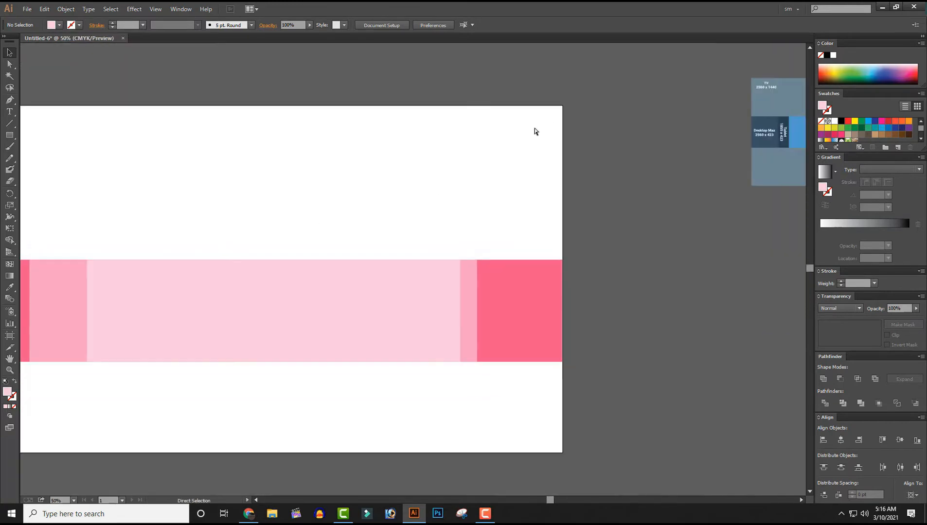
{"action": "left_click_drag", "start_coordinate": [320, 217], "coordinate": [451, 186]}
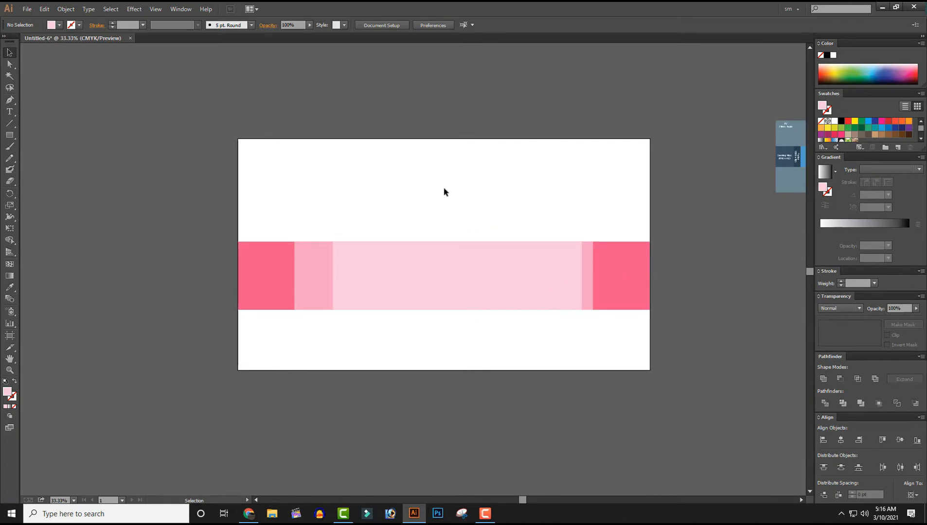
- Set objects to align to the artboard
{"action": "left_click_drag", "start_coordinate": [444, 192], "coordinate": [481, 333]}
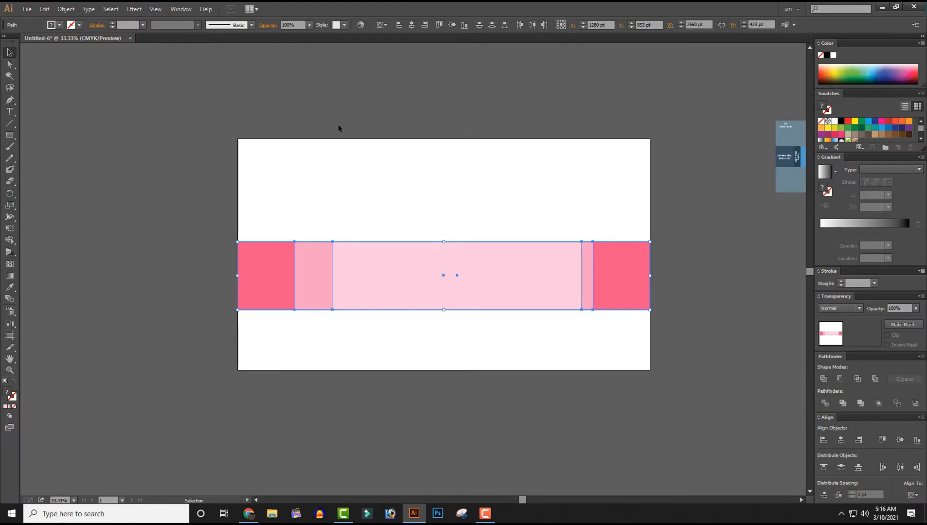
{"action": "left_click", "coordinate": [181, 9]}
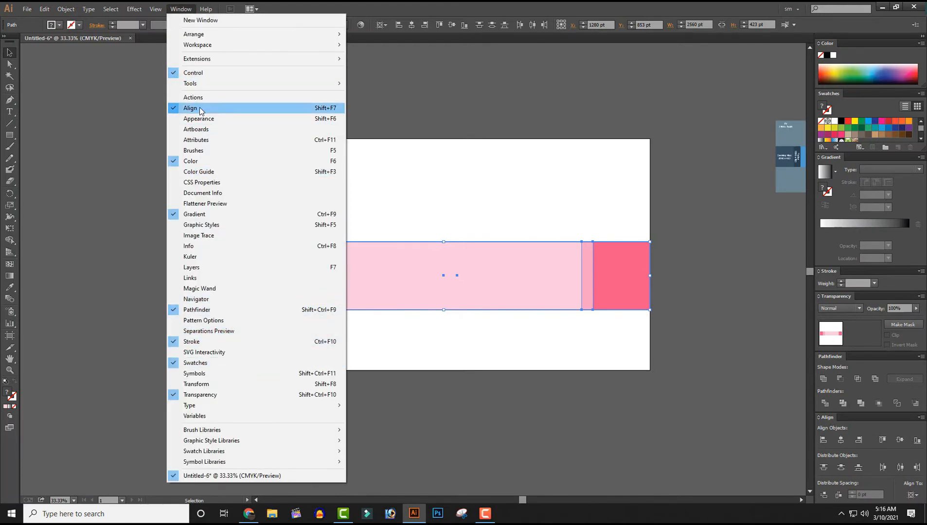
{"action": "left_click", "coordinate": [914, 494]}
{"action": "left_click", "coordinate": [731, 464]}
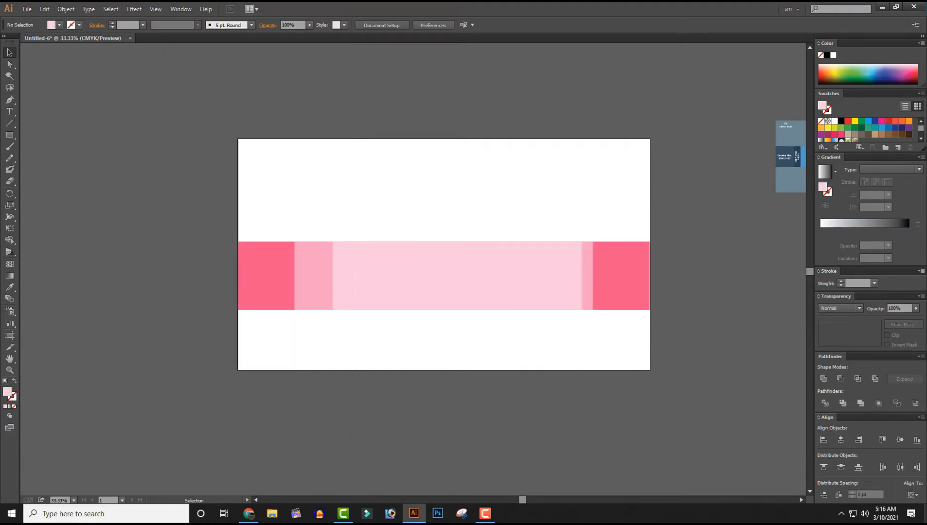
{"action": "left_click", "coordinate": [914, 496]}
{"action": "left_click", "coordinate": [912, 485]}
{"action": "left_click", "coordinate": [912, 495]}
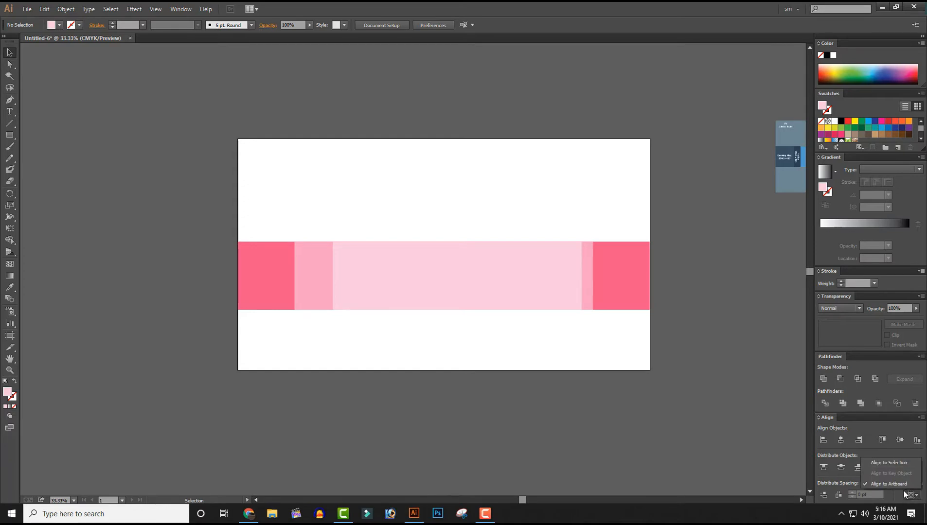
{"action": "left_click", "coordinate": [894, 483]}
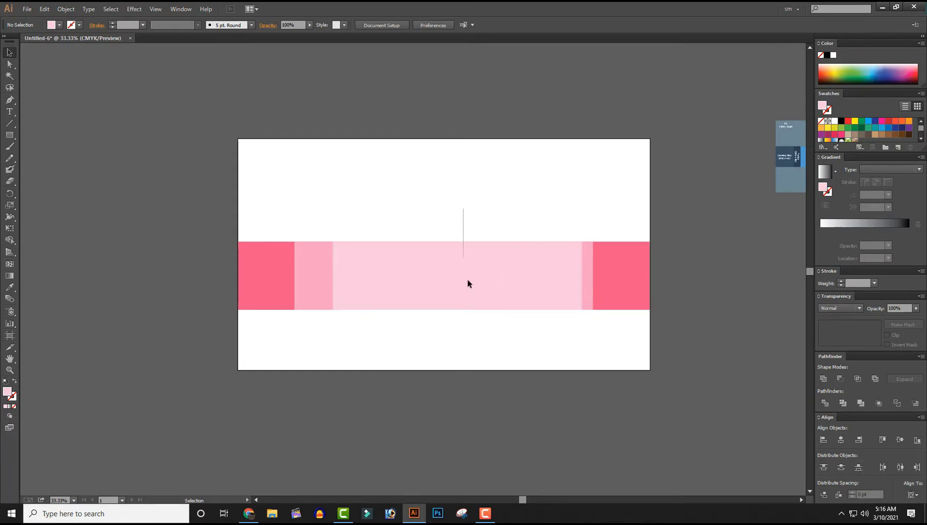
- Centre the three pink rectangles horizontally and vertically on the artboard and deselect them
{"action": "key", "text": "ctrl+a"}
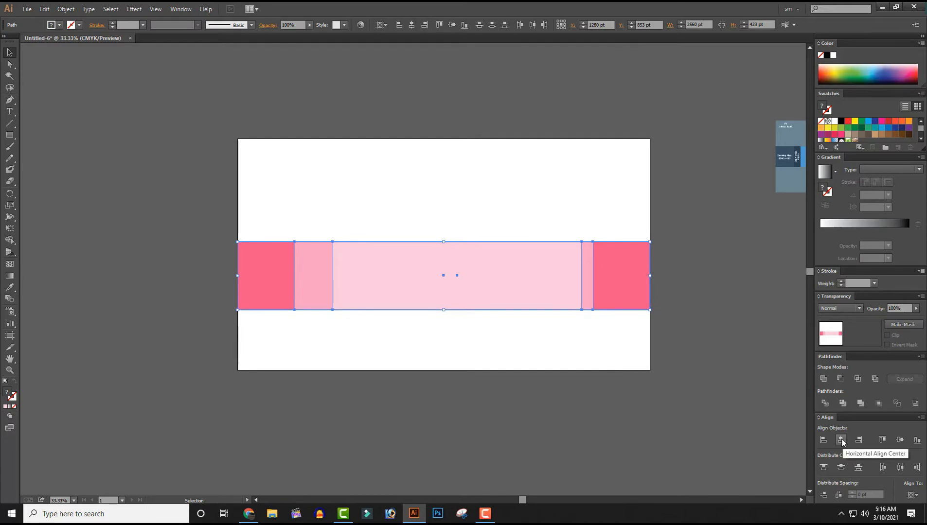
{"action": "left_click", "coordinate": [842, 441]}
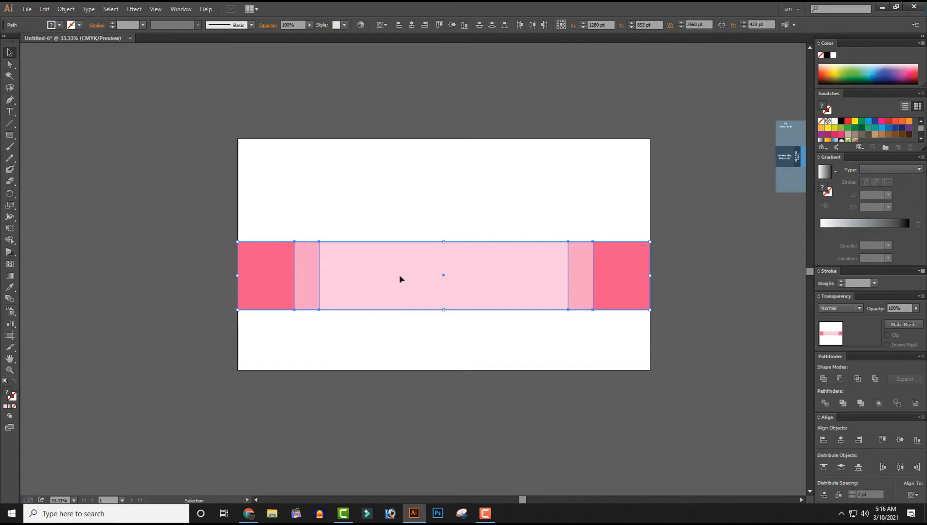
{"action": "left_click_drag", "start_coordinate": [380, 275], "coordinate": [416, 291]}
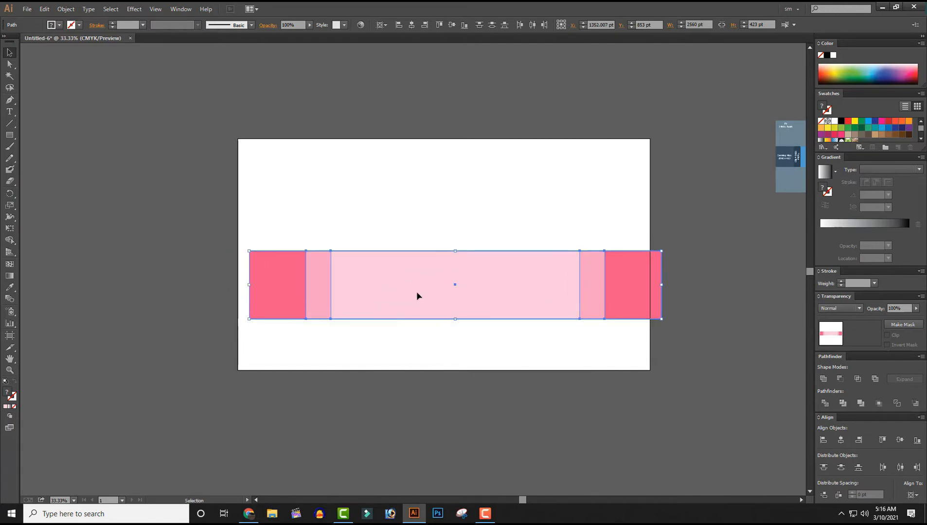
{"action": "left_click", "coordinate": [899, 440]}
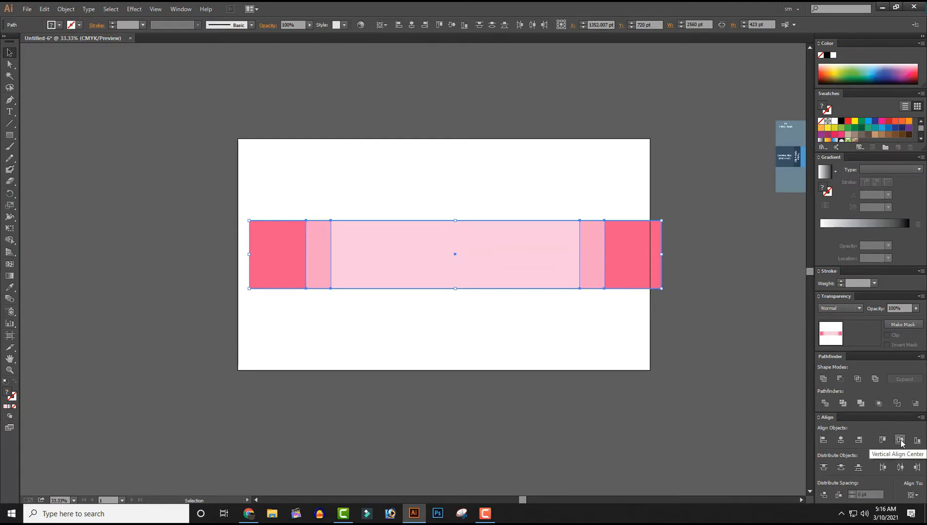
{"action": "left_click", "coordinate": [844, 440]}
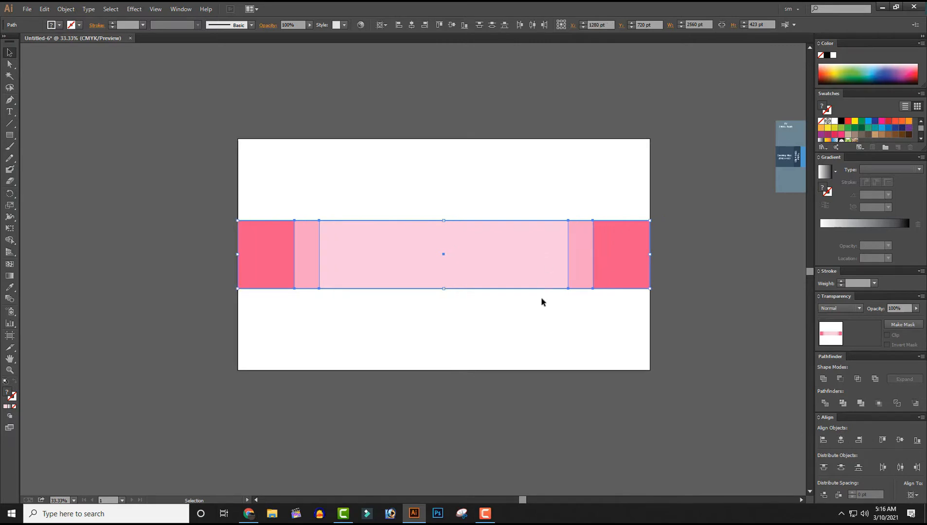
{"action": "left_click", "coordinate": [556, 320]}
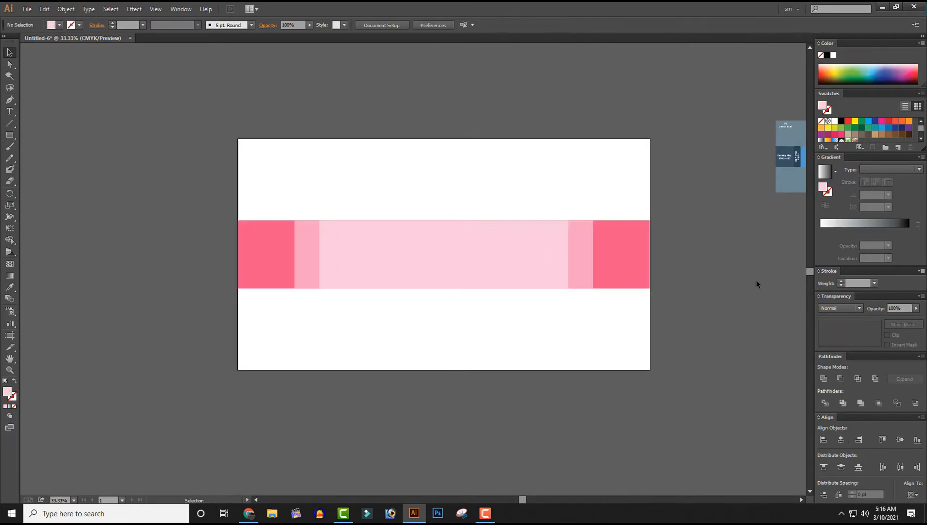
- Move the reference image closer to the artboard's upper-right corner, keeping it outside the artboard, and deselect it
{"action": "key", "text": "space"}
{"action": "left_click_drag", "start_coordinate": [637, 267], "coordinate": [564, 283]}
{"action": "left_click", "coordinate": [767, 176]}
{"action": "left_click_drag", "start_coordinate": [767, 176], "coordinate": [680, 134]}
{"action": "left_click", "coordinate": [660, 263]}
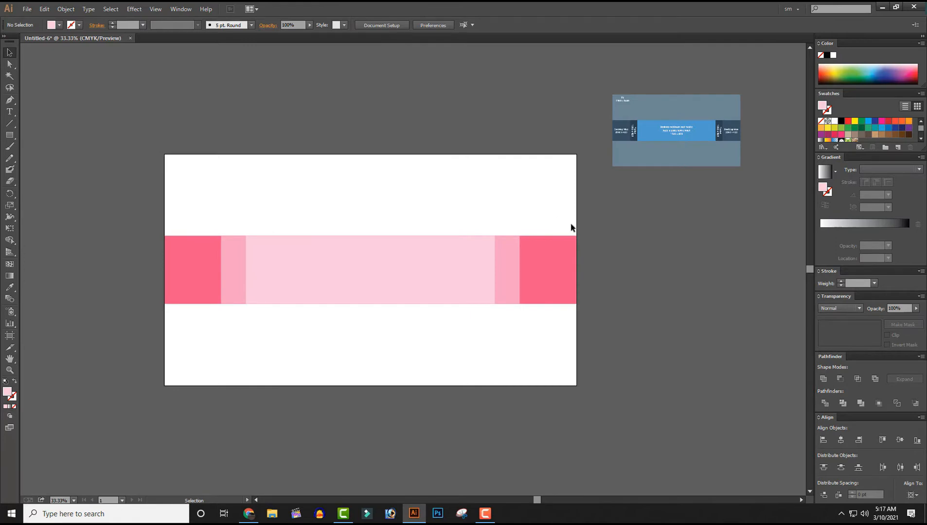
{"action": "left_click_drag", "start_coordinate": [187, 195], "coordinate": [483, 320]}
{"action": "left_click_drag", "start_coordinate": [170, 193], "coordinate": [552, 325]}
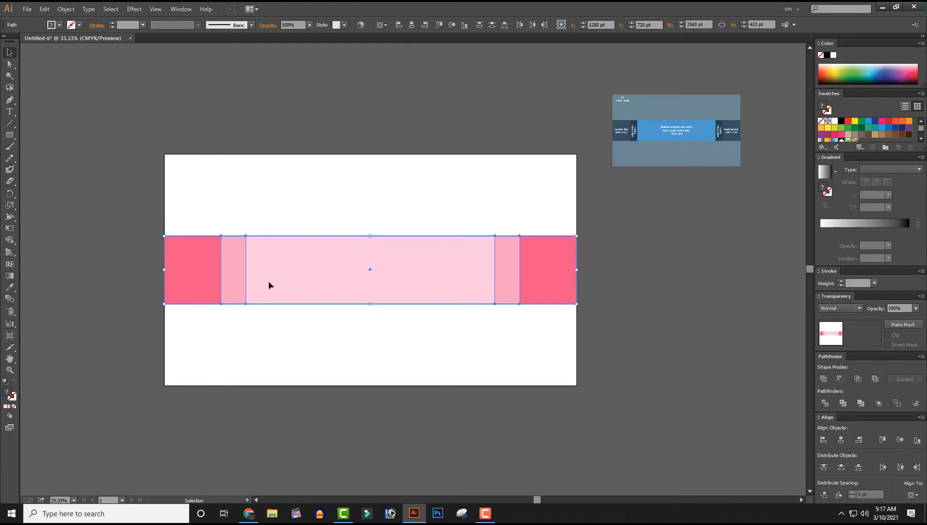
{"action": "left_click", "coordinate": [217, 153]}
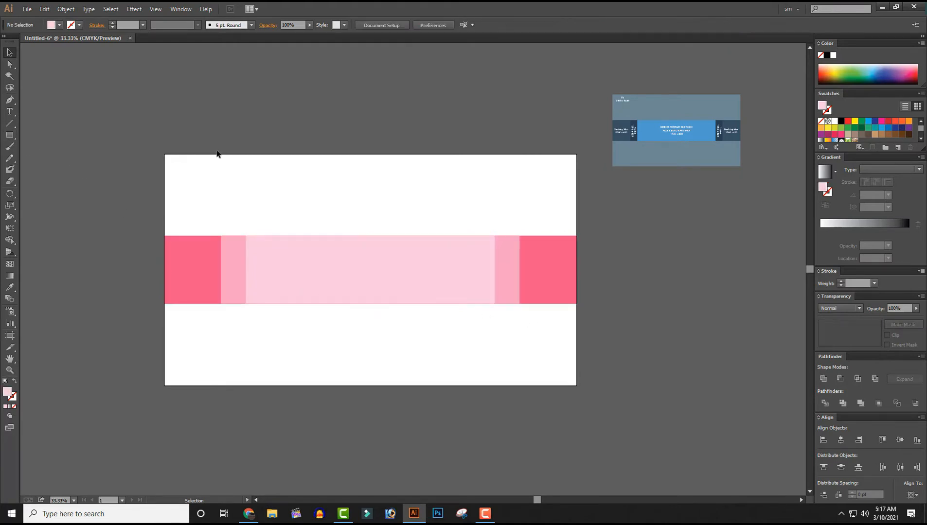
{"action": "left_click_drag", "start_coordinate": [287, 191], "coordinate": [437, 279]}
{"action": "left_click", "coordinate": [480, 329]}
- Show the rulers and place horizontal guides along the upper and lower edges of the pink band
{"action": "key", "text": "a"}
{"action": "key", "text": "ctrl+r"}
{"action": "key", "text": "v"}
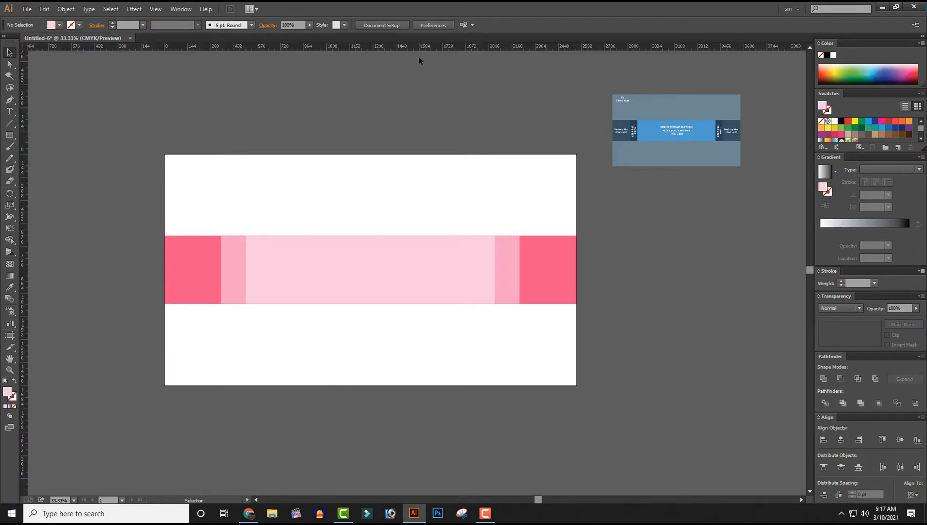
{"action": "left_click_drag", "start_coordinate": [422, 46], "coordinate": [423, 46]}
{"action": "left_click_drag", "start_coordinate": [470, 97], "coordinate": [606, 236]}
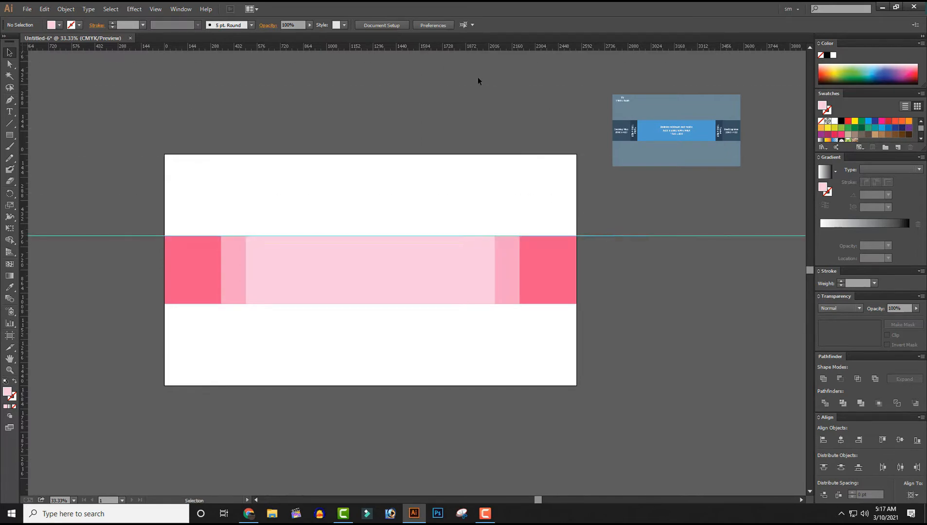
{"action": "left_click_drag", "start_coordinate": [422, 45], "coordinate": [594, 302]}
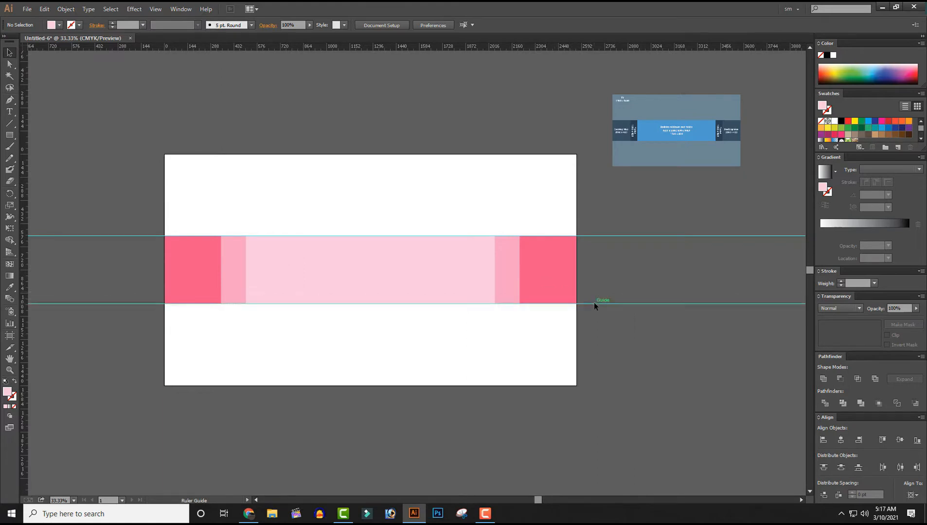
- Add vertical guides at the left and right edges of the safe-area, tablet and full-width rectangles
{"action": "left_click_drag", "start_coordinate": [25, 227], "coordinate": [221, 285]}
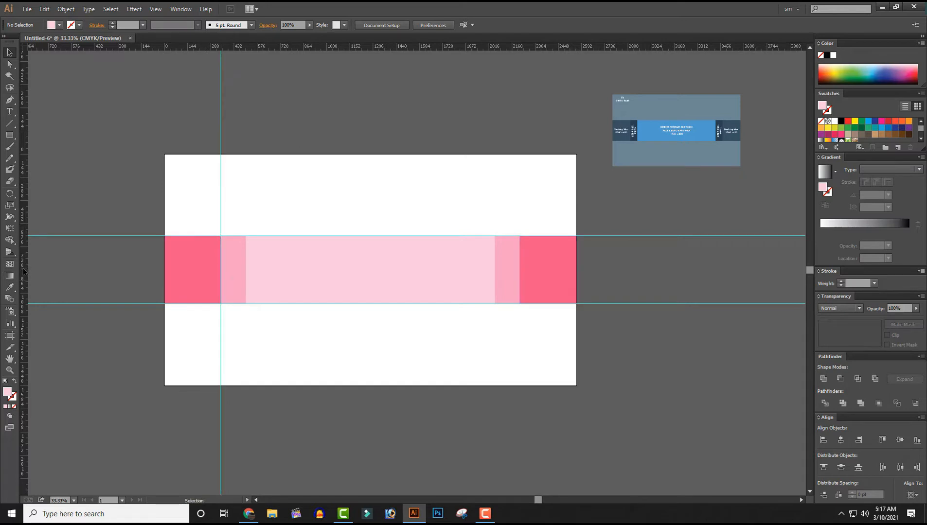
{"action": "left_click_drag", "start_coordinate": [24, 272], "coordinate": [246, 300]}
{"action": "left_click_drag", "start_coordinate": [24, 283], "coordinate": [494, 304]}
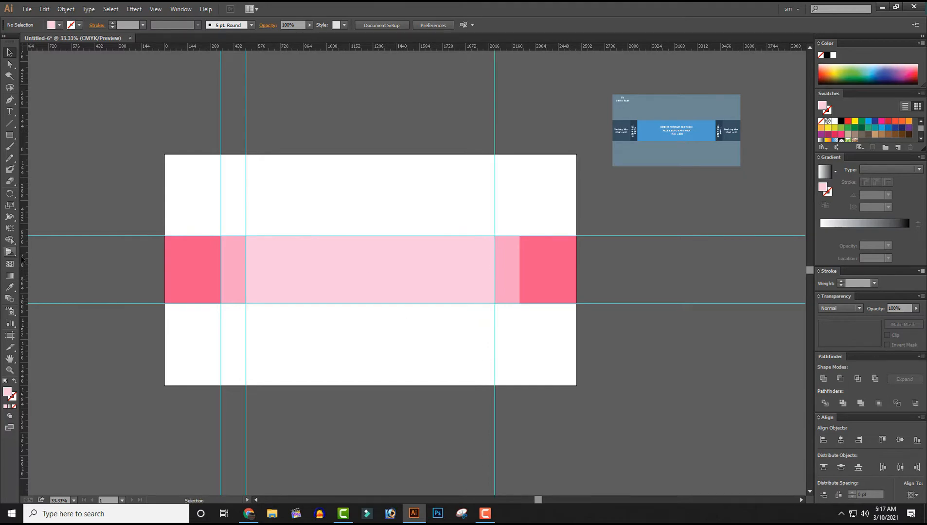
{"action": "left_click_drag", "start_coordinate": [25, 261], "coordinate": [519, 329]}
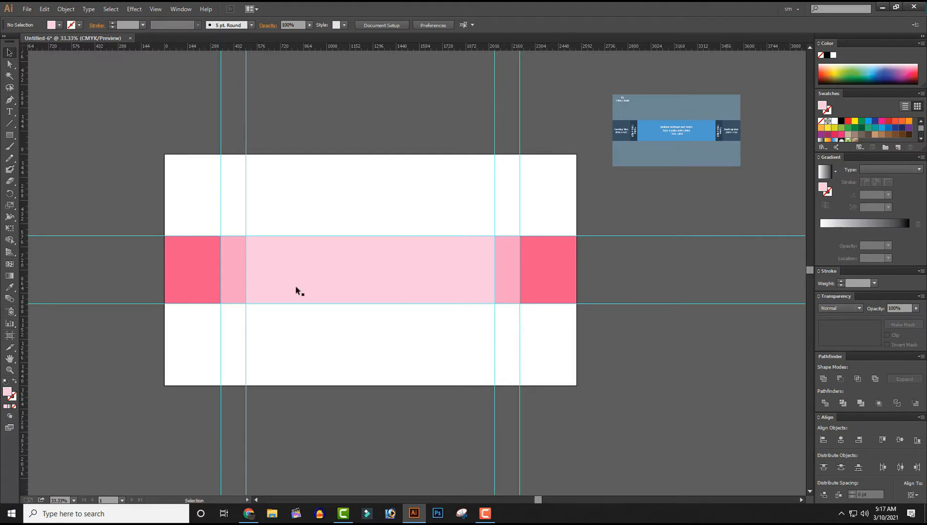
{"action": "left_click_drag", "start_coordinate": [22, 255], "coordinate": [576, 306]}
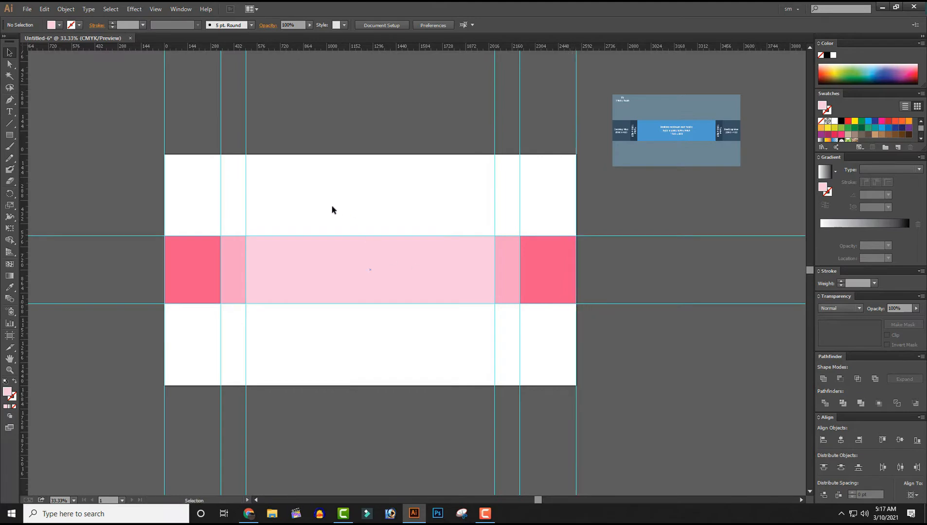
- Move the three pink rectangles together off the artboard, to its right below the reference image, leaving only the guides on the artboard
{"action": "left_click_drag", "start_coordinate": [302, 197], "coordinate": [547, 347]}
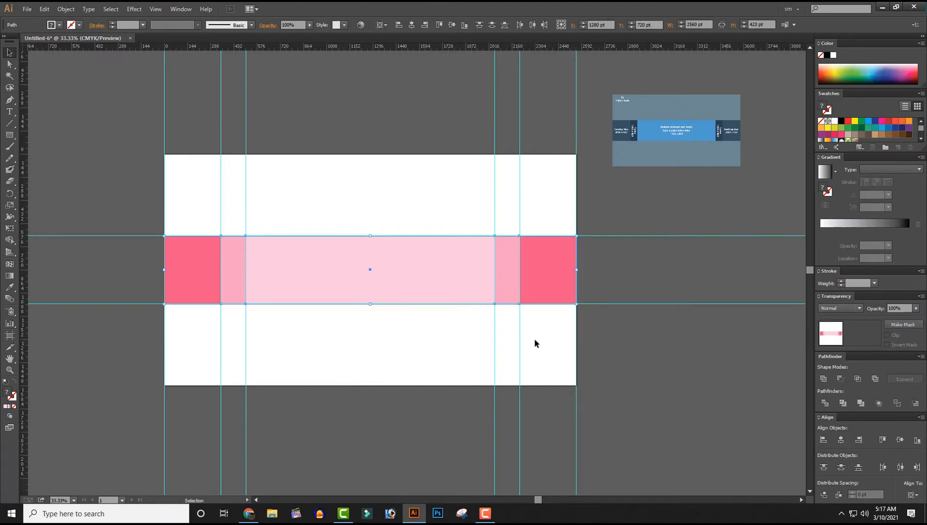
{"action": "key", "text": "ctrl+minus"}
{"action": "key", "text": "ctrl+minus"}
{"action": "left_click_drag", "start_coordinate": [423, 274], "coordinate": [675, 314]}
{"action": "left_click", "coordinate": [580, 391]}
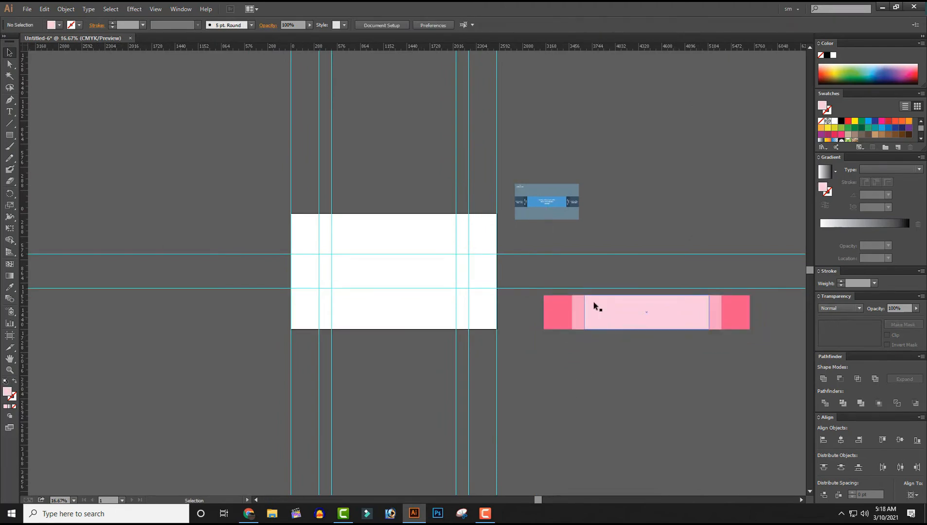
{"action": "left_click_drag", "start_coordinate": [526, 298], "coordinate": [733, 325]}
{"action": "left_click", "coordinate": [356, 323]}
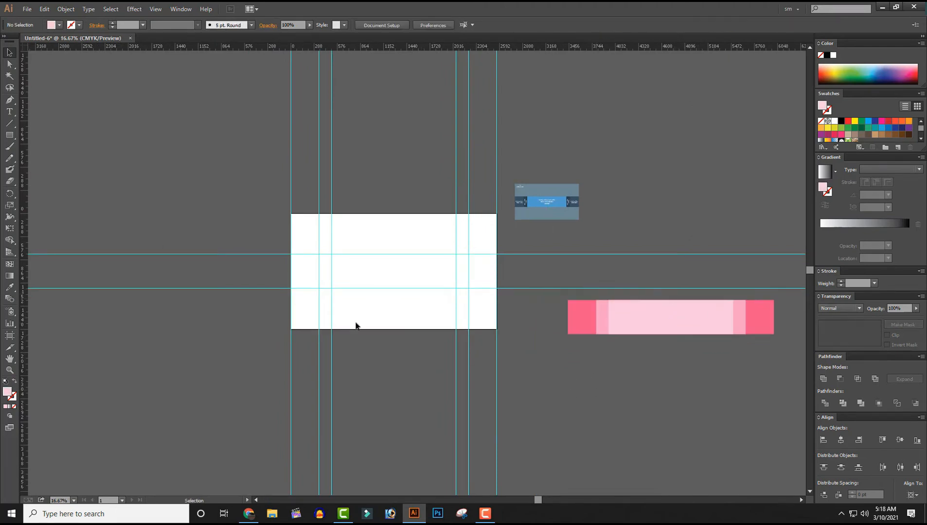
{"action": "key", "text": "ctrl+0"}
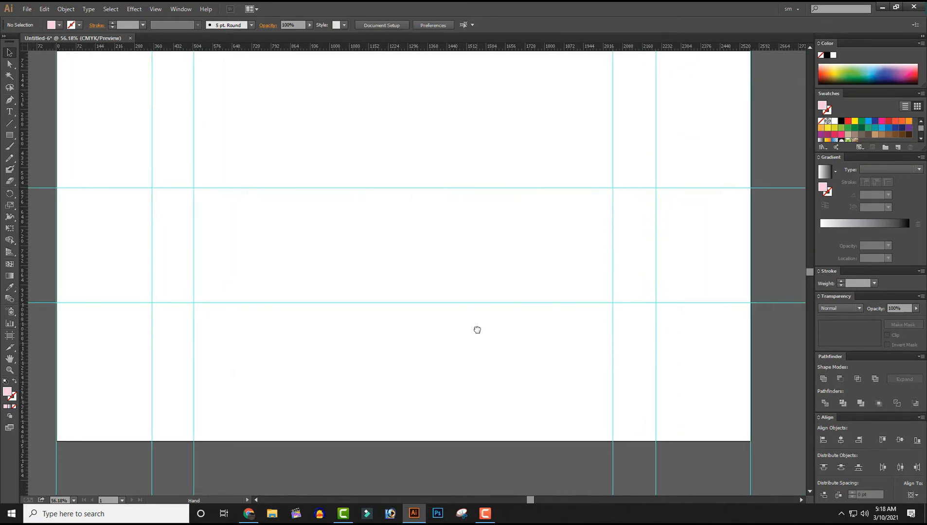
- Move the reference image farther away from the artboard's upper-right corner and deselect it
{"action": "left_click_drag", "start_coordinate": [477, 330], "coordinate": [481, 358]}
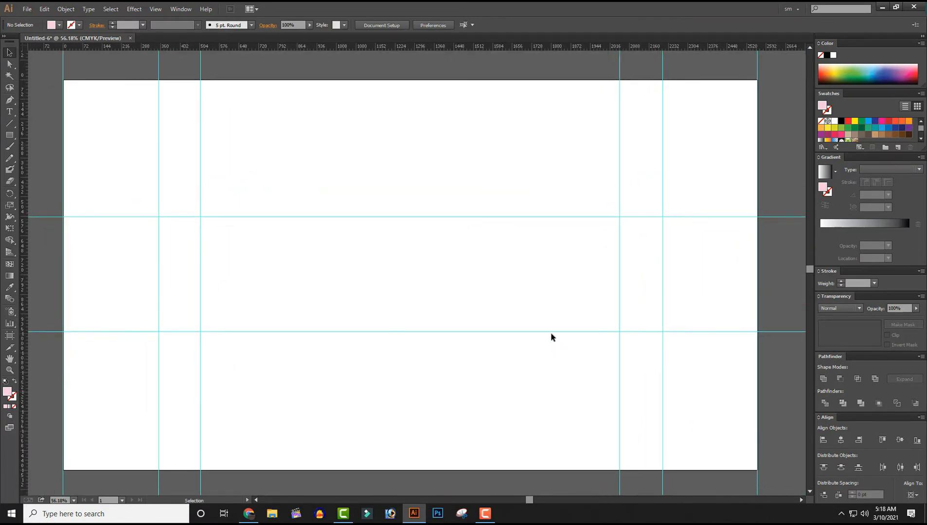
{"action": "key", "text": "ctrl+minus"}
{"action": "key", "text": "ctrl+minus"}
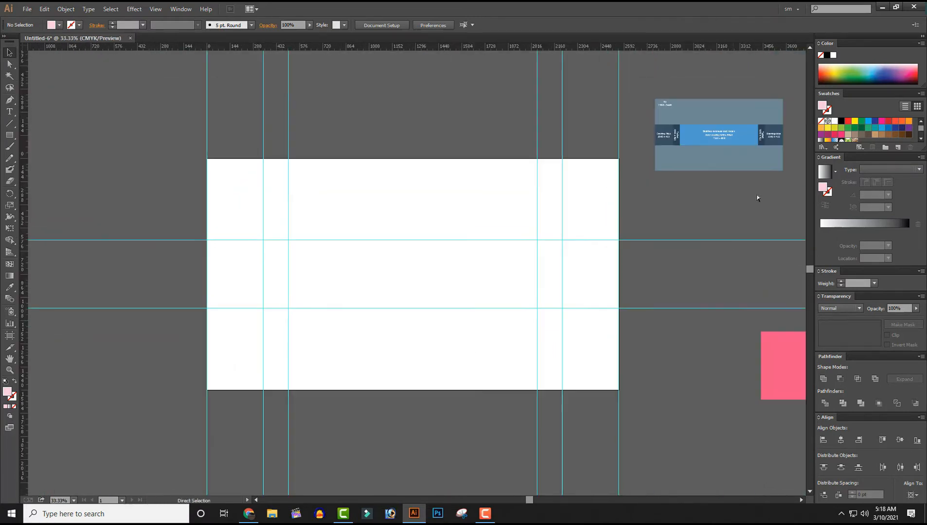
{"action": "left_click", "coordinate": [717, 161]}
{"action": "left_click_drag", "start_coordinate": [718, 161], "coordinate": [776, 148]}
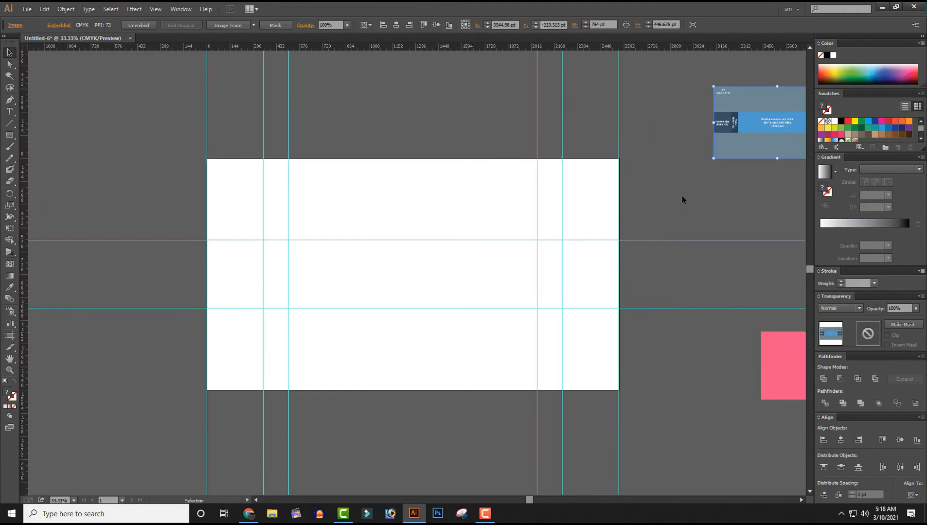
{"action": "left_click", "coordinate": [682, 196]}
{"action": "left_click_drag", "start_coordinate": [144, 178], "coordinate": [692, 333]}
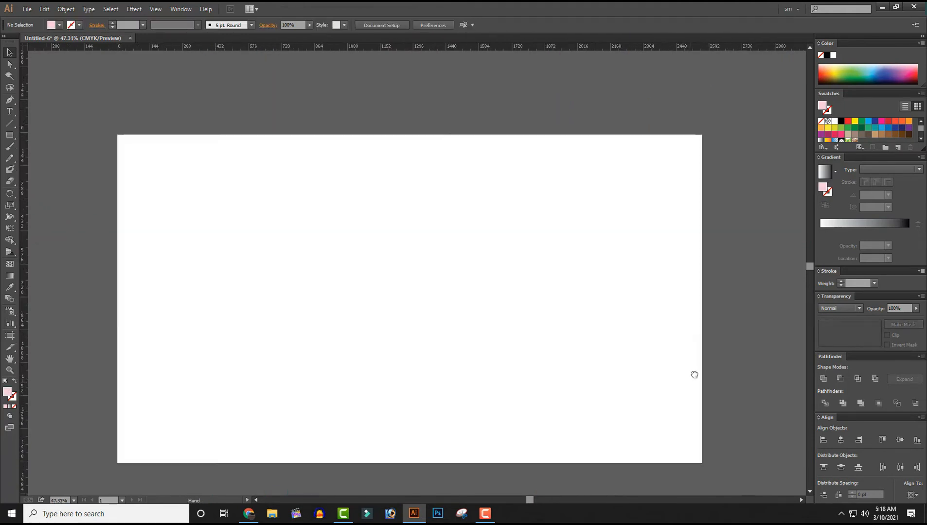
{"action": "left_click_drag", "start_coordinate": [694, 375], "coordinate": [699, 355]}
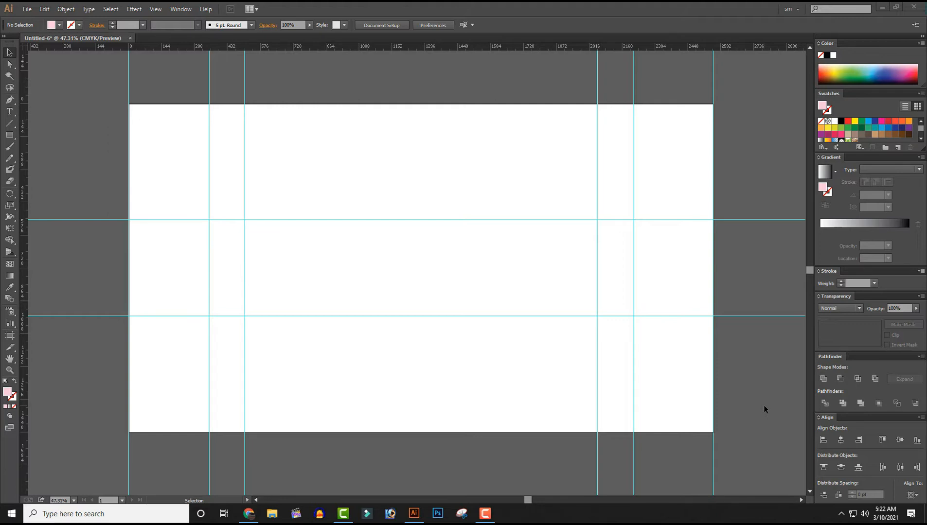
- Open the Pngtree dark abstract background with overlap_1155757 image from the Downloads folder
{"action": "left_click", "coordinate": [26, 9]}
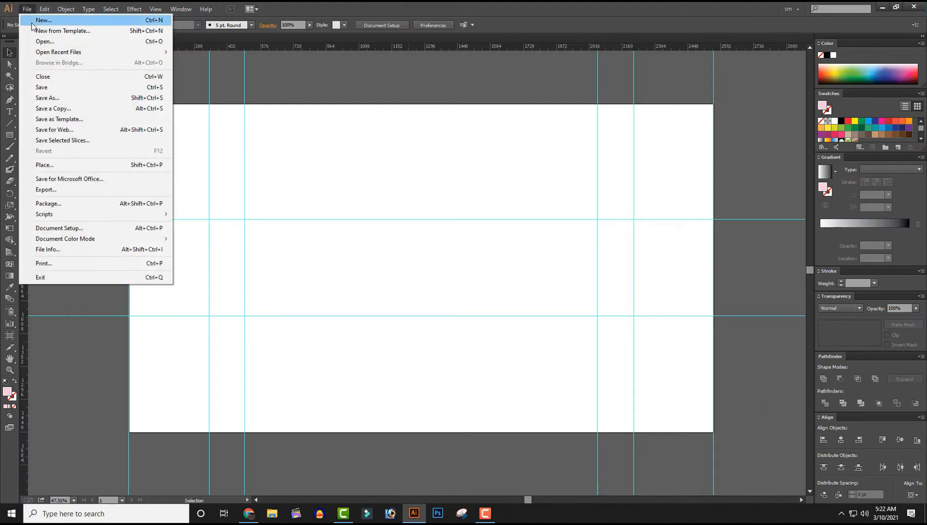
{"action": "left_click", "coordinate": [53, 42]}
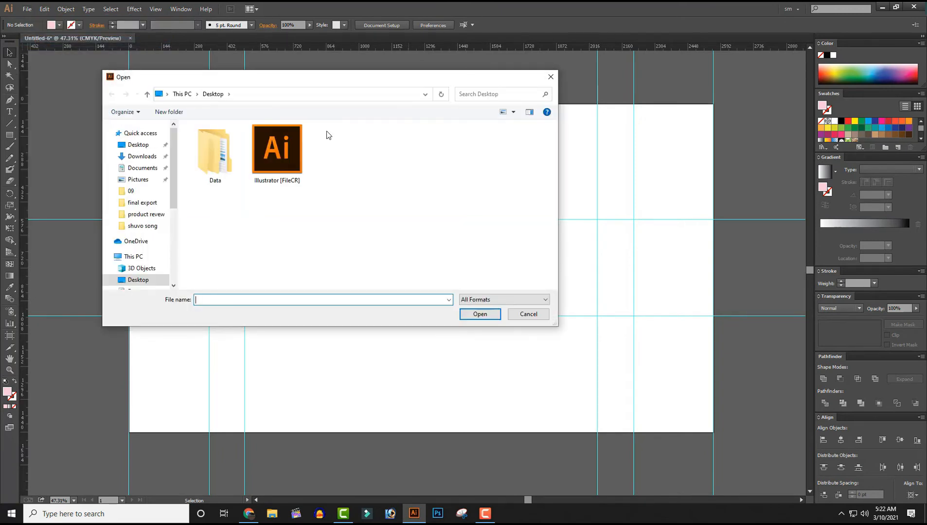
{"action": "left_click", "coordinate": [134, 159]}
{"action": "left_click", "coordinate": [220, 163]}
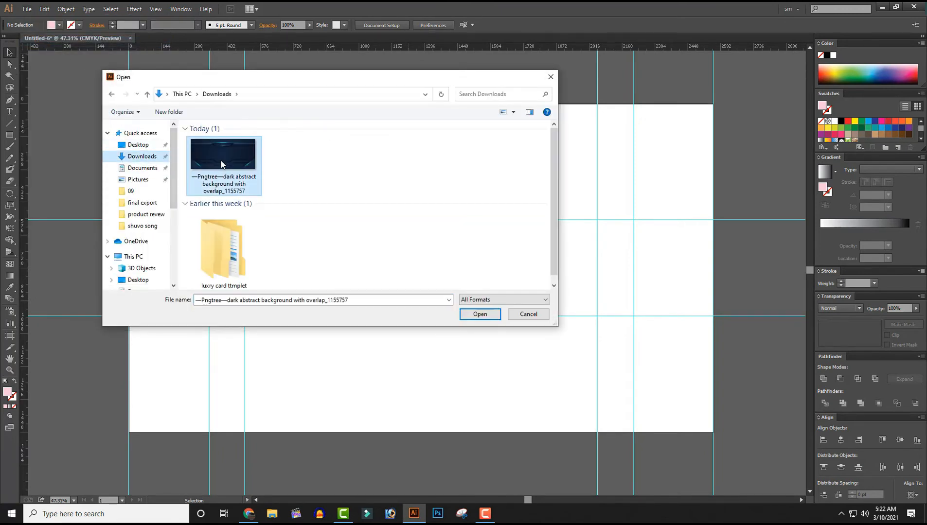
{"action": "double_click", "coordinate": [220, 161]}
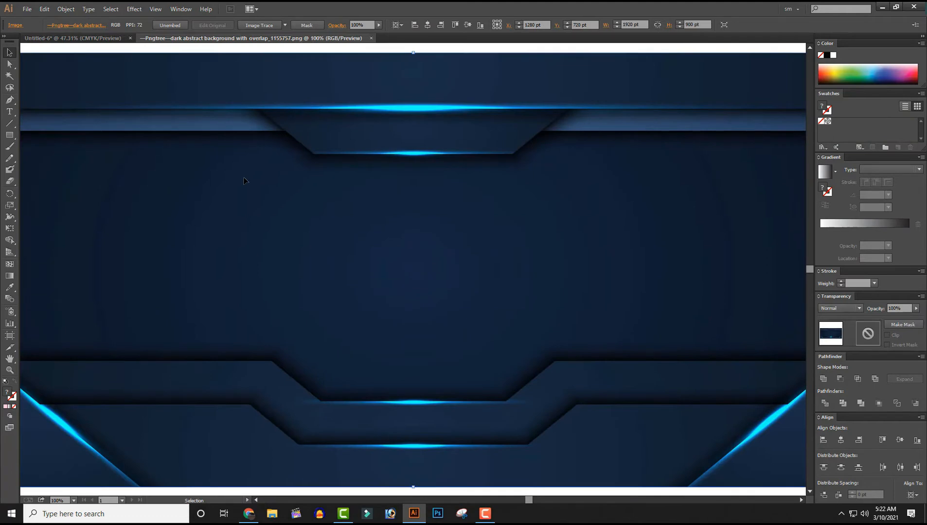
{"action": "key", "text": "ctrl+minus"}
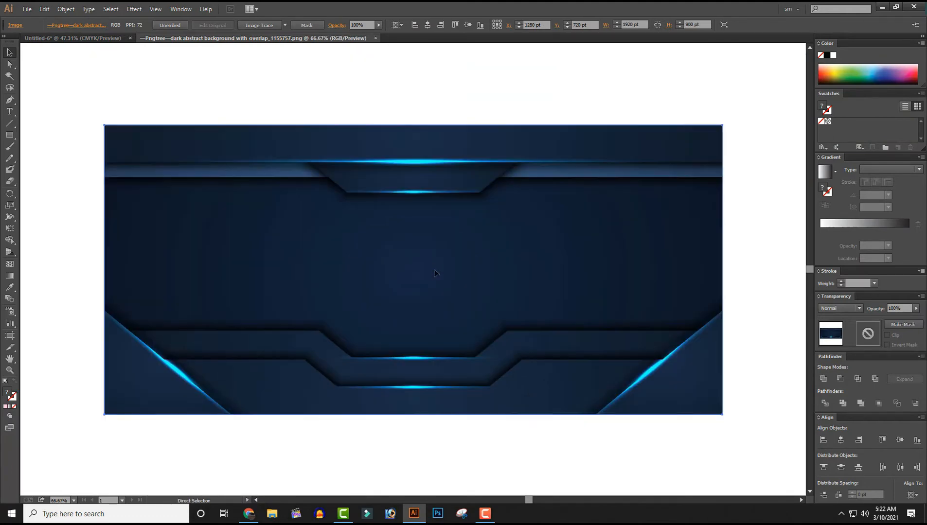
- Bring the dark background image into the banner document at the artboard's upper-left corner and scale it proportionally to 2560 × 1200 pt
{"action": "left_click_drag", "start_coordinate": [563, 292], "coordinate": [626, 267]}
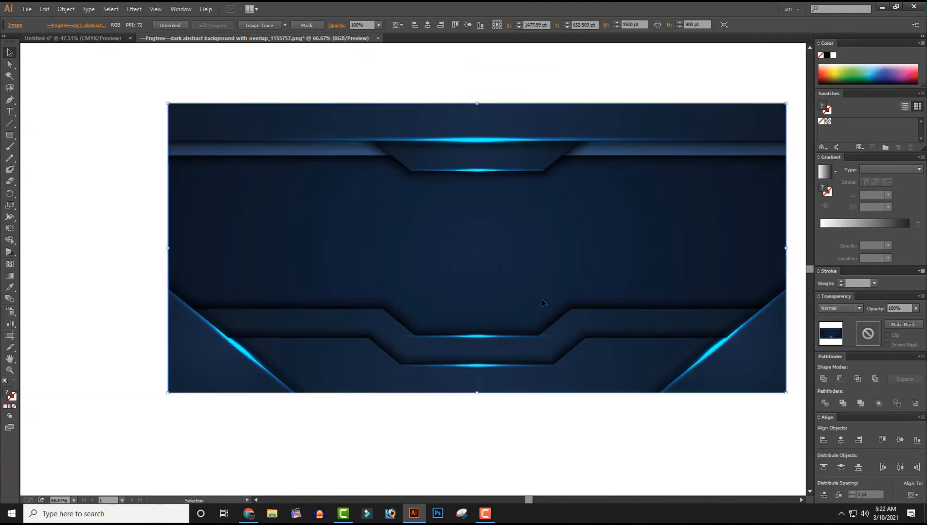
{"action": "left_click_drag", "start_coordinate": [396, 231], "coordinate": [342, 230]}
{"action": "left_click_drag", "start_coordinate": [291, 142], "coordinate": [358, 166]}
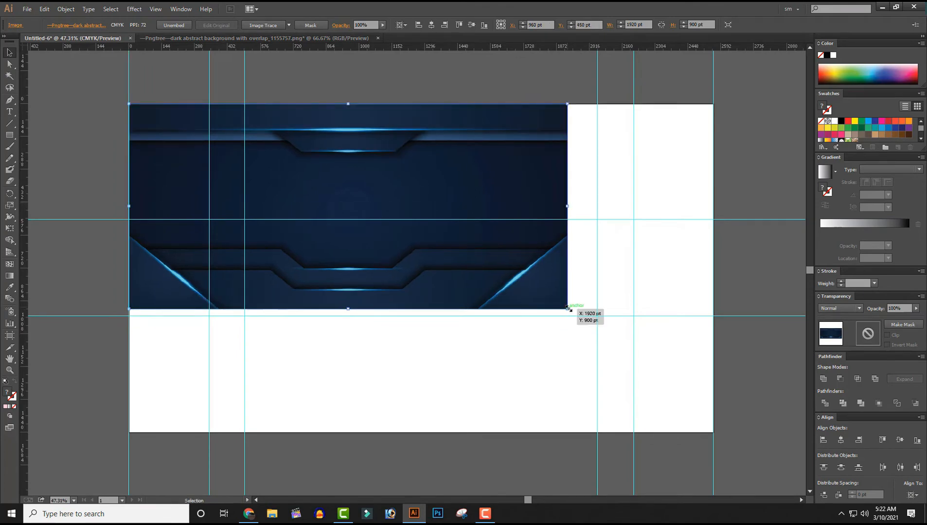
{"action": "left_click_drag", "start_coordinate": [568, 309], "coordinate": [714, 384]}
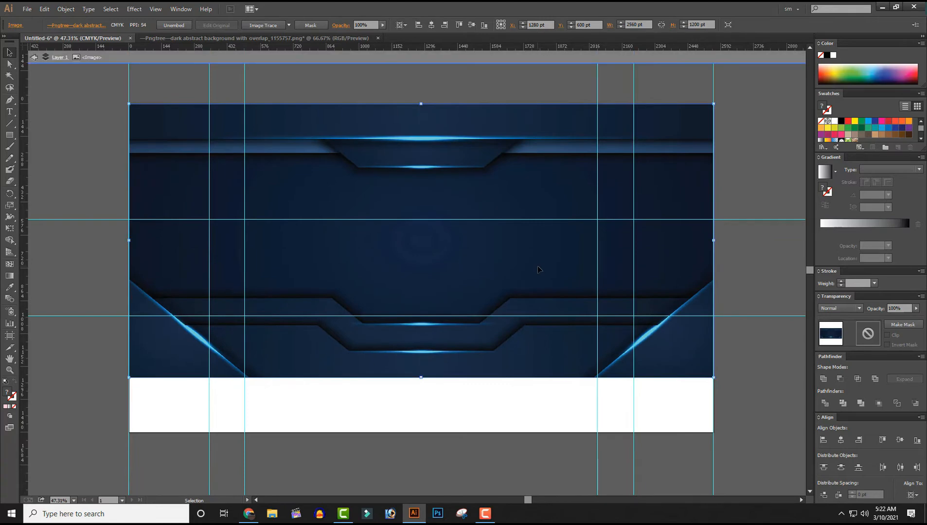
- Center the background image horizontally and vertically on the artboard and deselect it
{"action": "mouse_move", "coordinate": [521, 259]}
{"action": "left_mouse_down"}
{"action": "mouse_move", "coordinate": [520, 296]}
{"action": "mouse_move", "coordinate": [521, 263]}
{"action": "mouse_move", "coordinate": [513, 266]}
{"action": "left_mouse_up"}
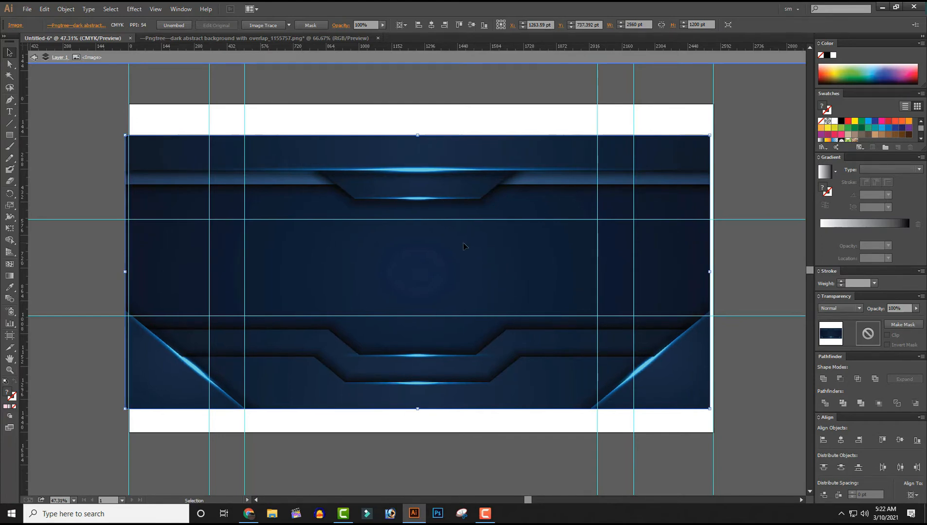
{"action": "key", "text": "Right"}
{"action": "key", "text": "Right"}
{"action": "key", "text": "Right"}
{"action": "key", "text": "Right"}
{"action": "key", "text": "Right"}
{"action": "key", "text": "Right"}
{"action": "key", "text": "Right"}
{"action": "key", "text": "Right"}
{"action": "key", "text": "Right"}
{"action": "key", "text": "Right"}
{"action": "key", "text": "Right"}
{"action": "key", "text": "Right"}
{"action": "key", "text": "Right"}
{"action": "key", "text": "Right"}
{"action": "key", "text": "Right"}
{"action": "key", "text": "Right"}
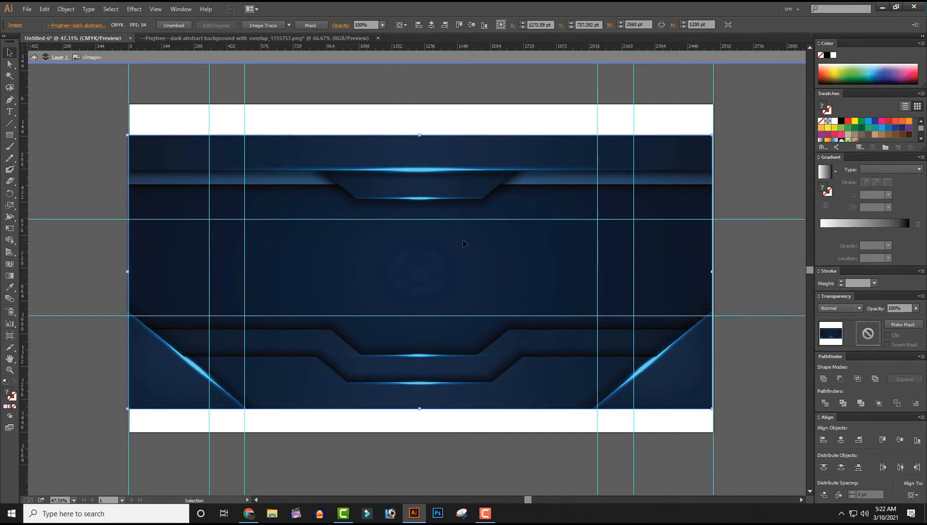
{"action": "left_click", "coordinate": [840, 440]}
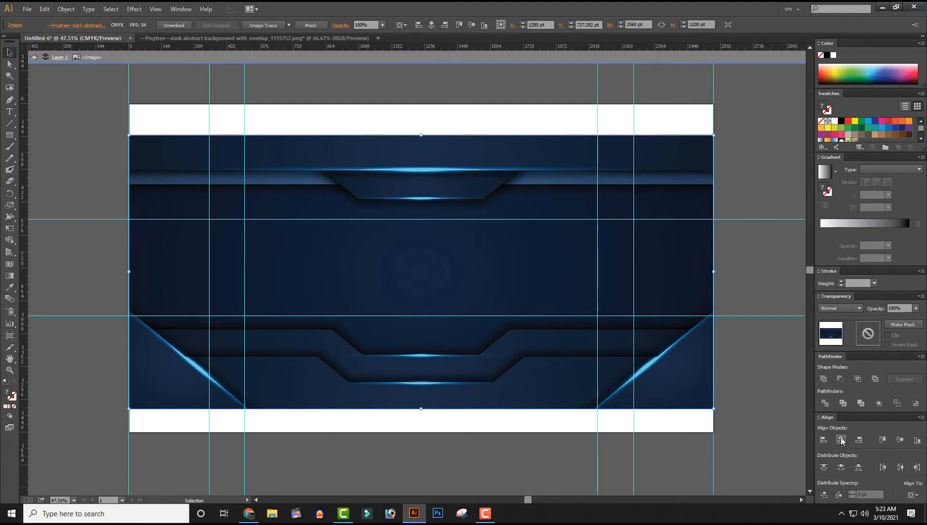
{"action": "left_click", "coordinate": [899, 439]}
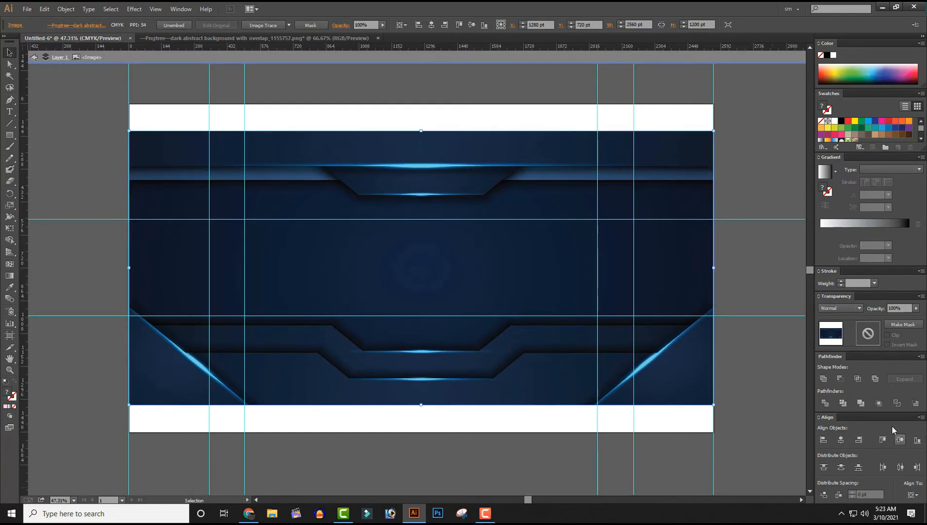
{"action": "left_click", "coordinate": [519, 434]}
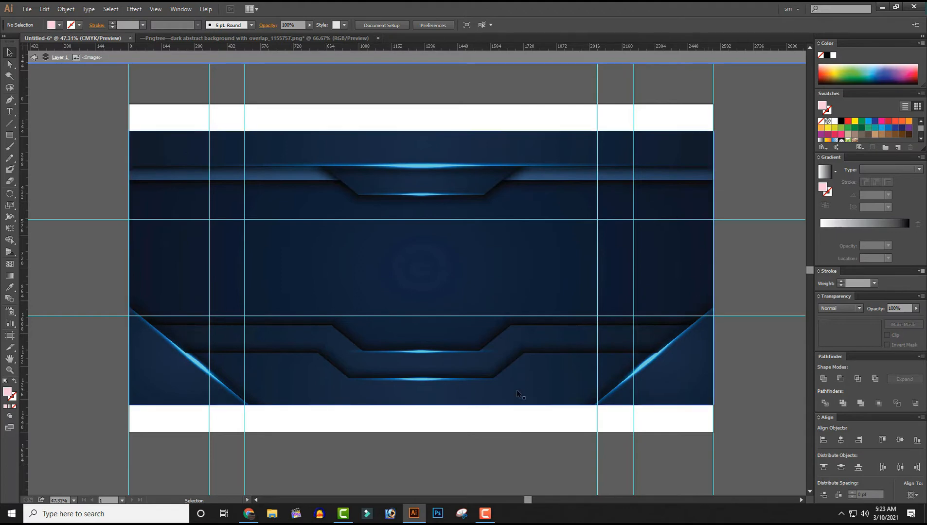
- Try to stretch the background image's lower edge down to the artboard's bottom edge, and undo the stretch
{"action": "left_click", "coordinate": [434, 387]}
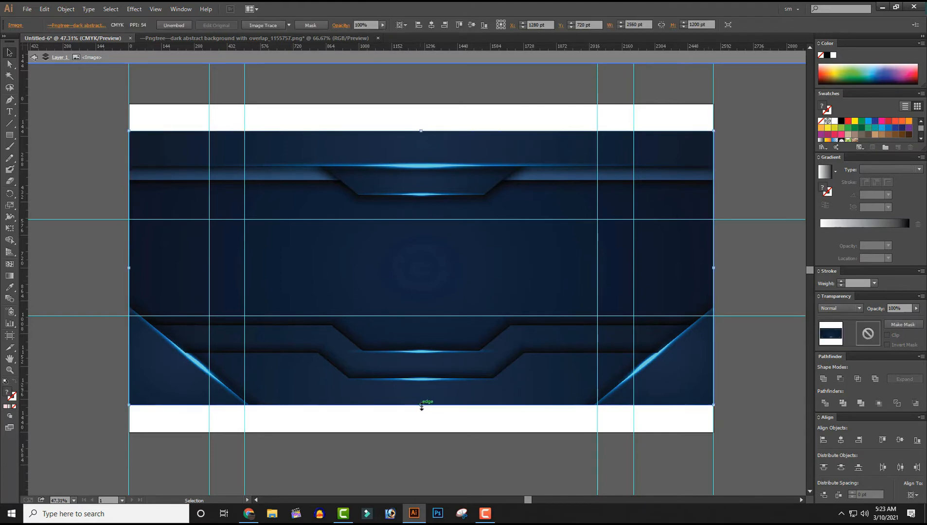
{"action": "left_click_drag", "start_coordinate": [423, 404], "coordinate": [427, 435]}
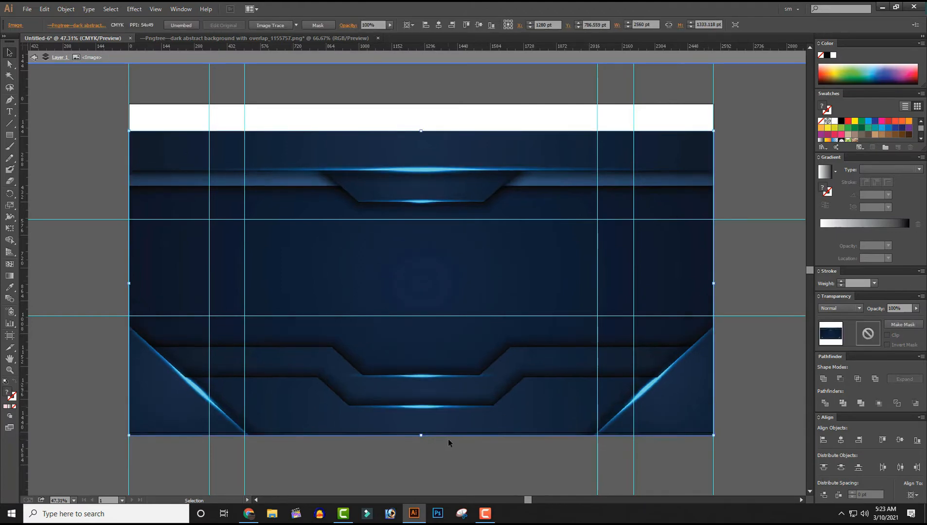
{"action": "key", "text": "ctrl+z"}
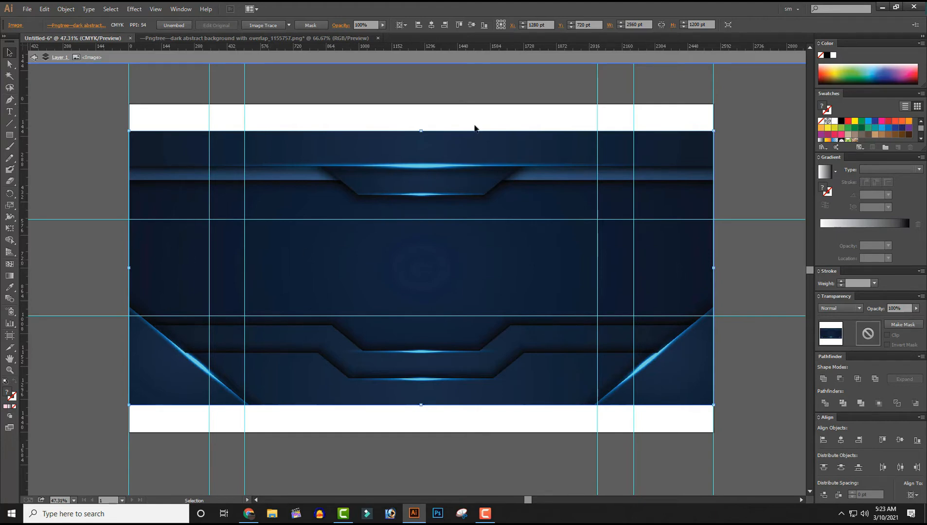
{"action": "left_click", "coordinate": [489, 107]}
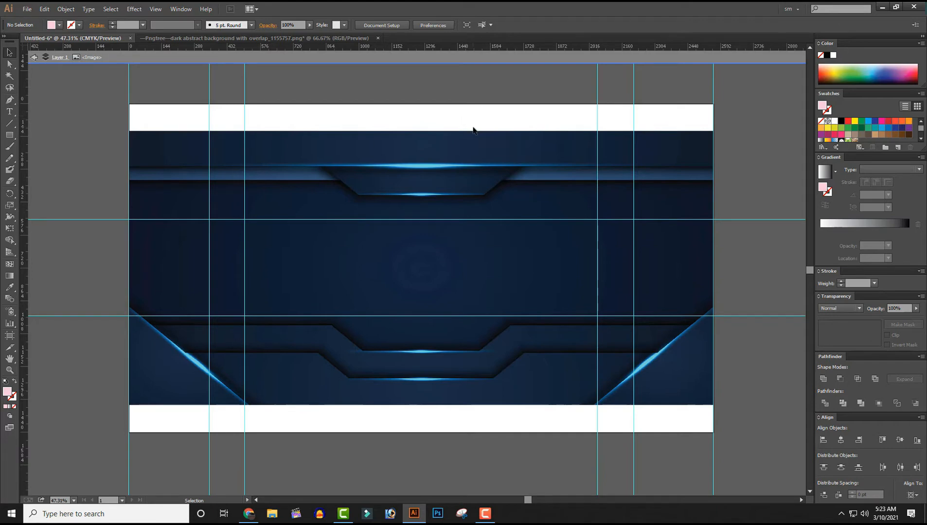
- Draw a 2560 × 1440 pt rectangle covering the whole artboard and send it behind the background image
{"action": "left_click", "coordinate": [10, 135]}
{"action": "left_click_drag", "start_coordinate": [136, 113], "coordinate": [713, 432]}
{"action": "left_click", "coordinate": [9, 54]}
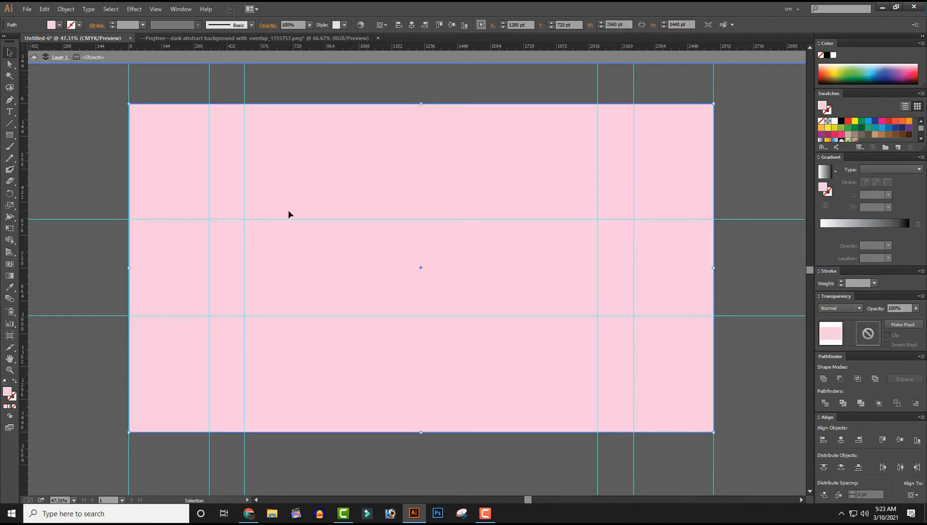
{"action": "key", "text": "a"}
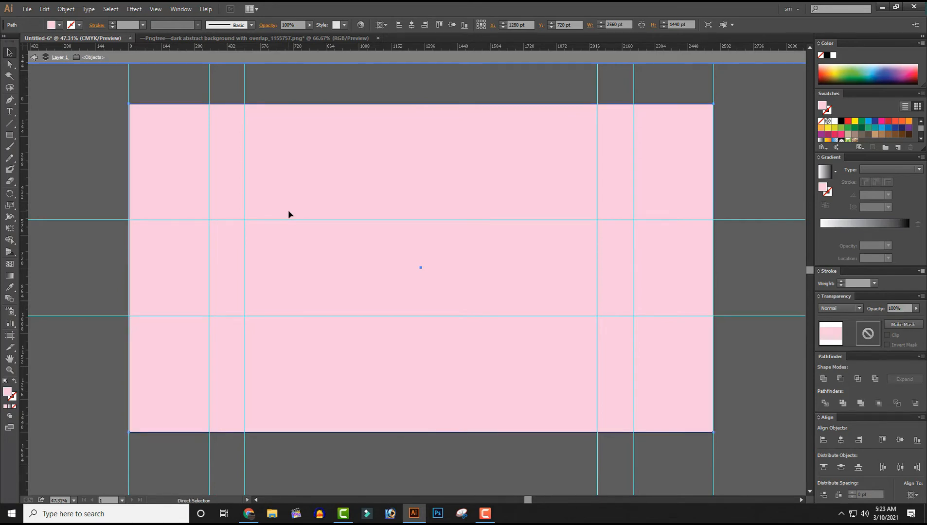
{"action": "key", "text": "ctrl+v"}
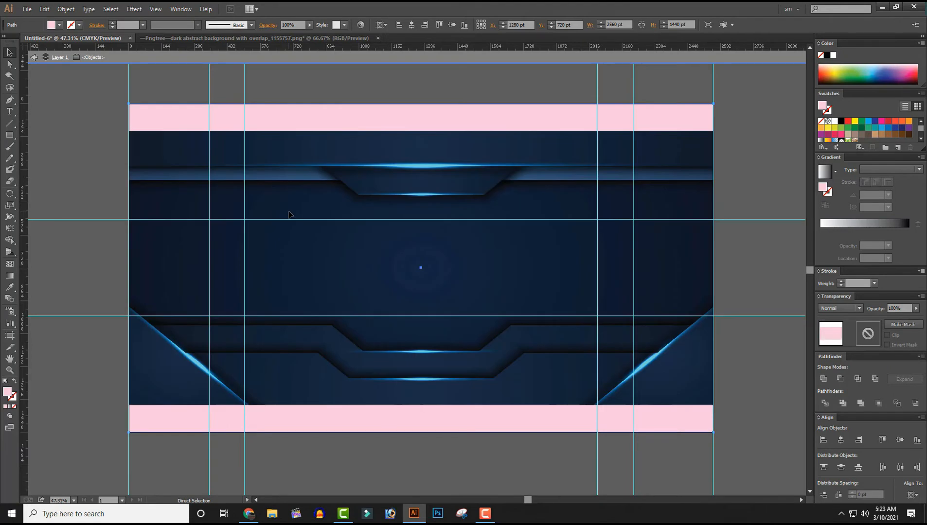
{"action": "key", "text": "v"}
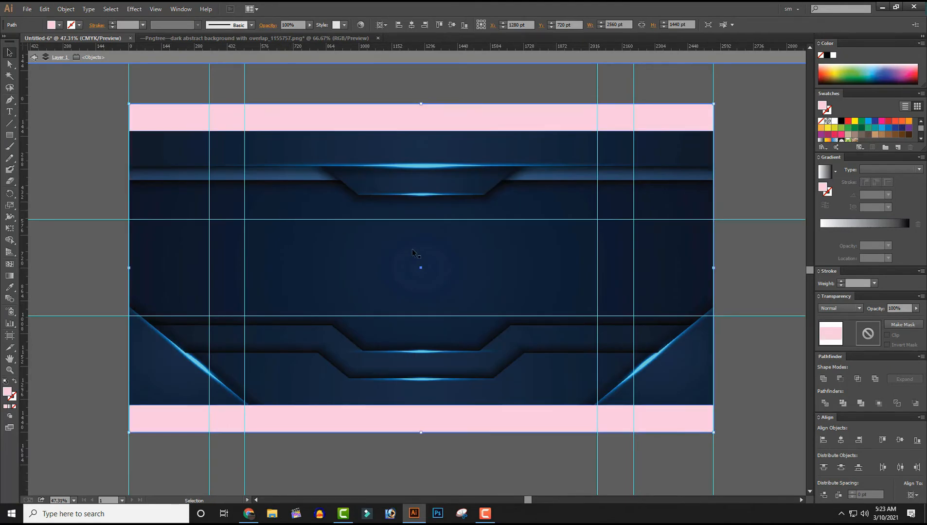
- Try navy, bright blue and muted blue fills on the backing rectangle, sampled from the background image with the Eyedropper, and deselect it
{"action": "left_click", "coordinate": [10, 287]}
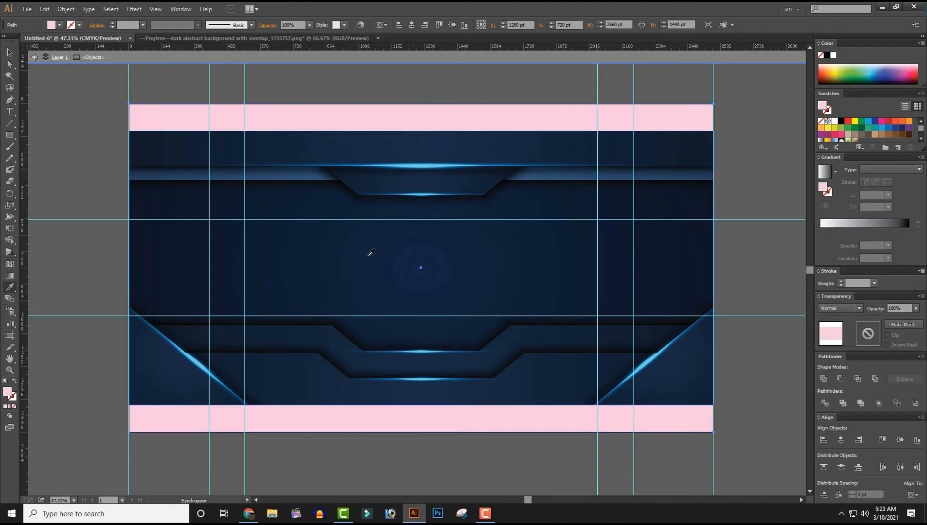
{"action": "left_click", "coordinate": [330, 257]}
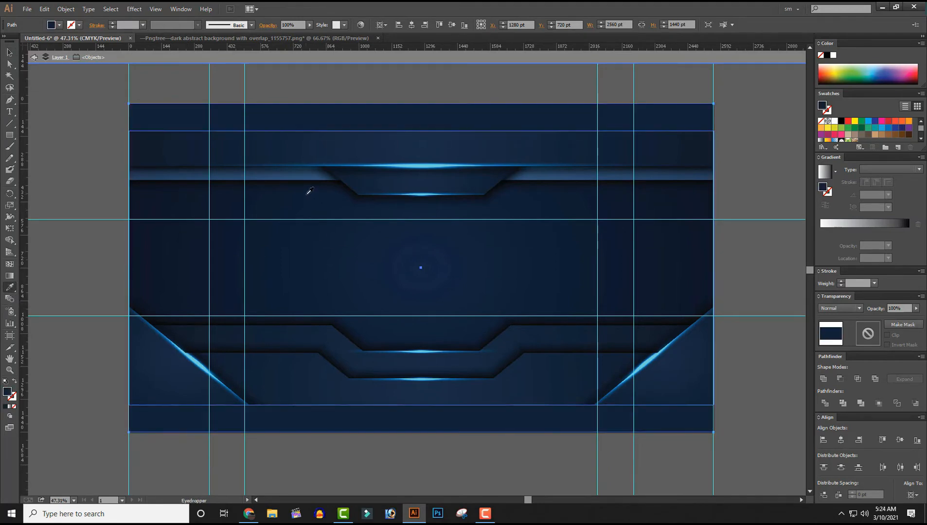
{"action": "left_click", "coordinate": [397, 162]}
{"action": "left_click", "coordinate": [412, 164]}
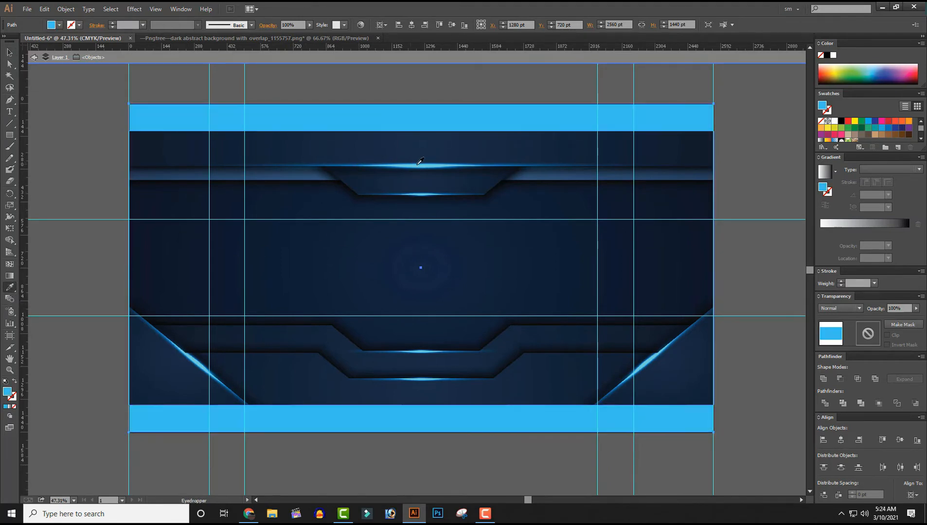
{"action": "left_click", "coordinate": [421, 166]}
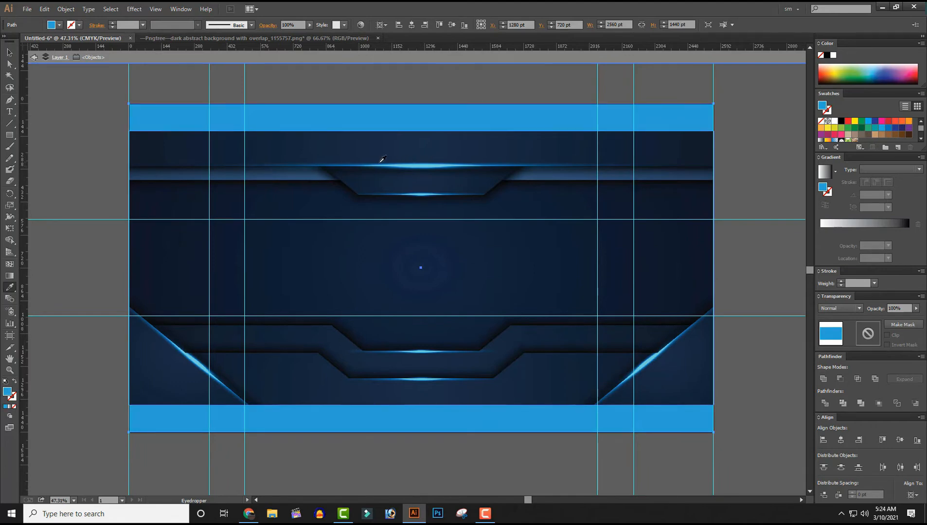
{"action": "left_click", "coordinate": [345, 147]}
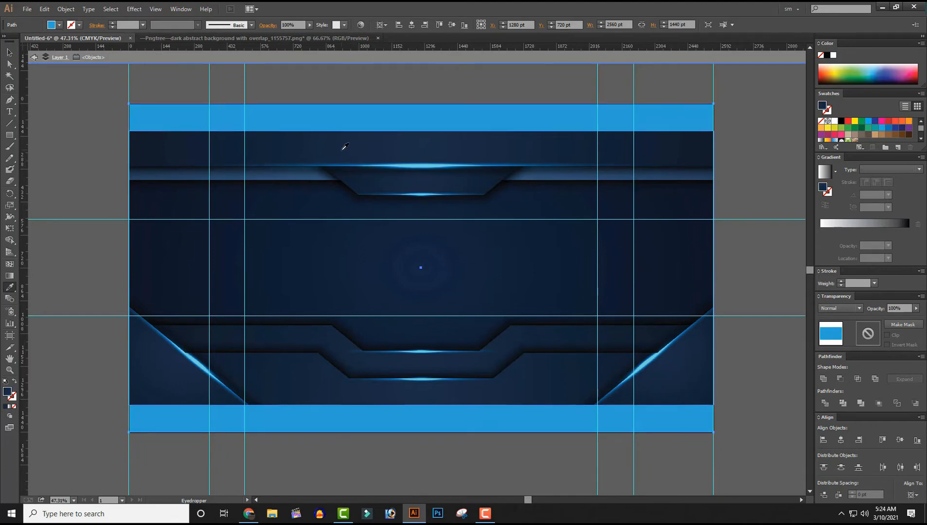
{"action": "left_click", "coordinate": [318, 169]}
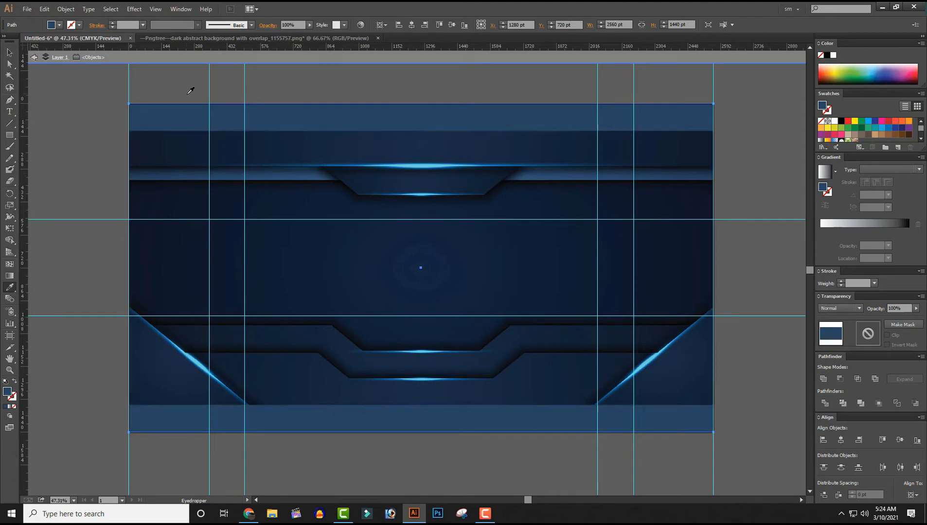
{"action": "left_click", "coordinate": [10, 52]}
{"action": "left_click", "coordinate": [119, 110]}
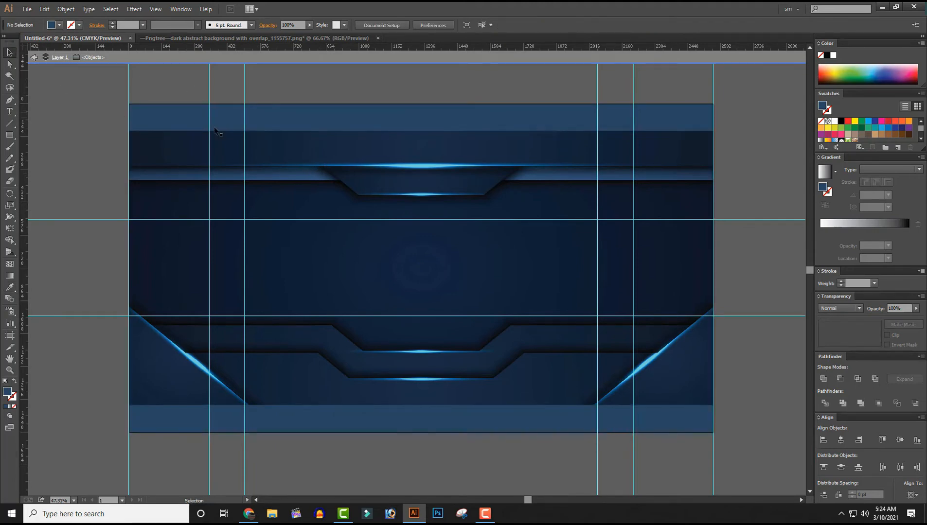
- Reselect the backing rectangle and fill it with the very dark navy sampled near the background image's left edge
{"action": "left_click", "coordinate": [209, 146]}
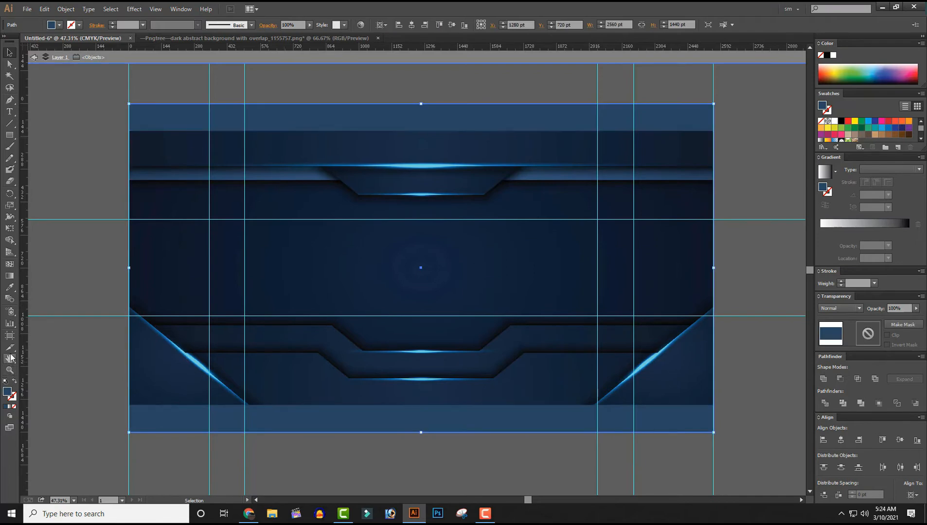
{"action": "left_click", "coordinate": [9, 287]}
{"action": "left_click", "coordinate": [156, 259]}
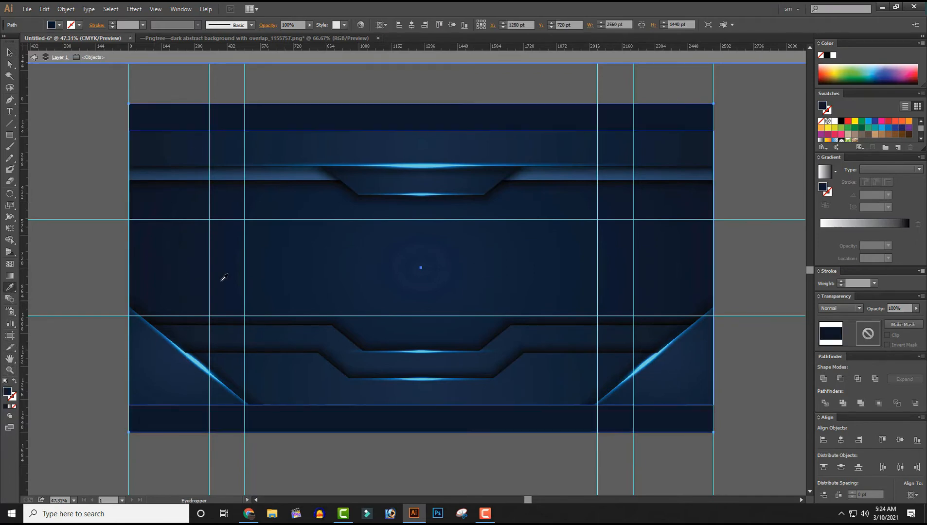
- Fill the backing rectangle with a slightly lighter navy sampled from the background image, and deselect it
{"action": "left_click", "coordinate": [306, 323]}
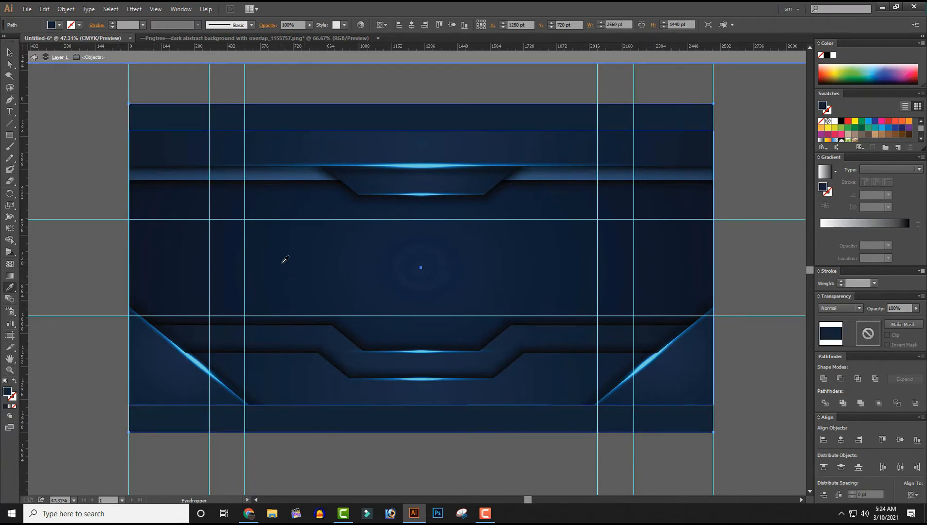
{"action": "key", "text": "v"}
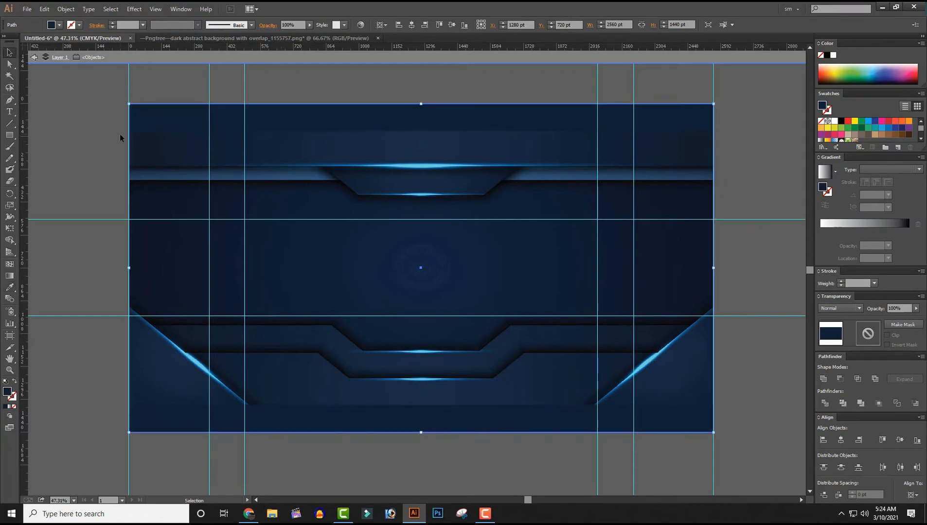
{"action": "left_click", "coordinate": [120, 133]}
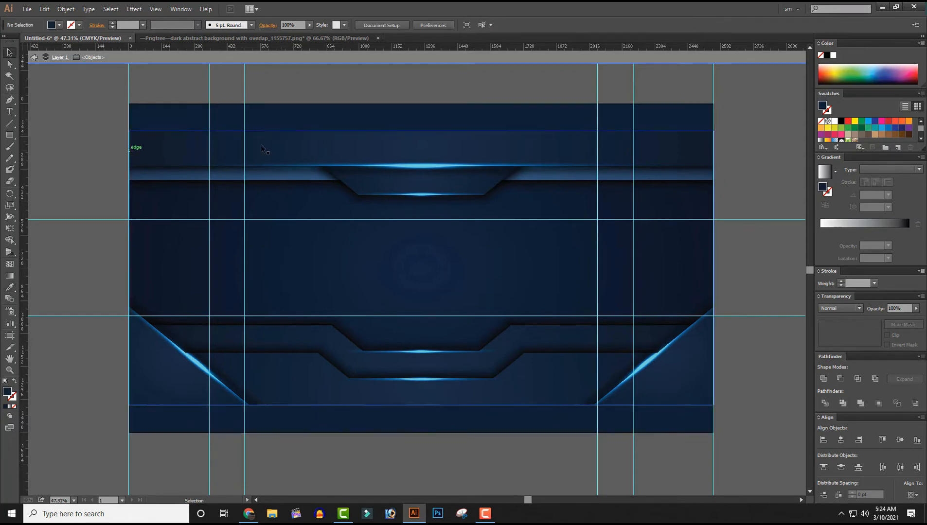
- Examine the guided central area of the banner and compare it with the text and logo safe area on the reference size template
{"action": "key", "text": "z"}
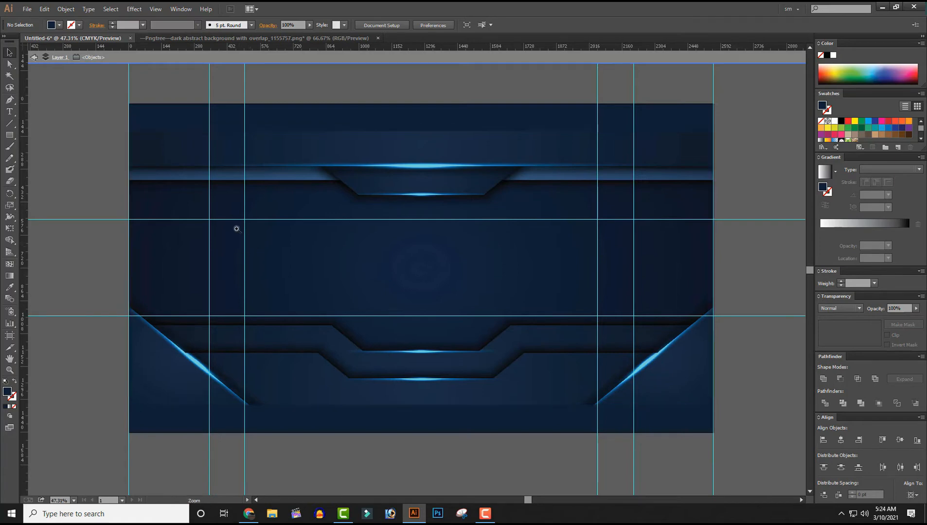
{"action": "left_click_drag", "start_coordinate": [206, 213], "coordinate": [595, 317]}
{"action": "key", "text": "space"}
{"action": "left_click_drag", "start_coordinate": [695, 288], "coordinate": [658, 281]}
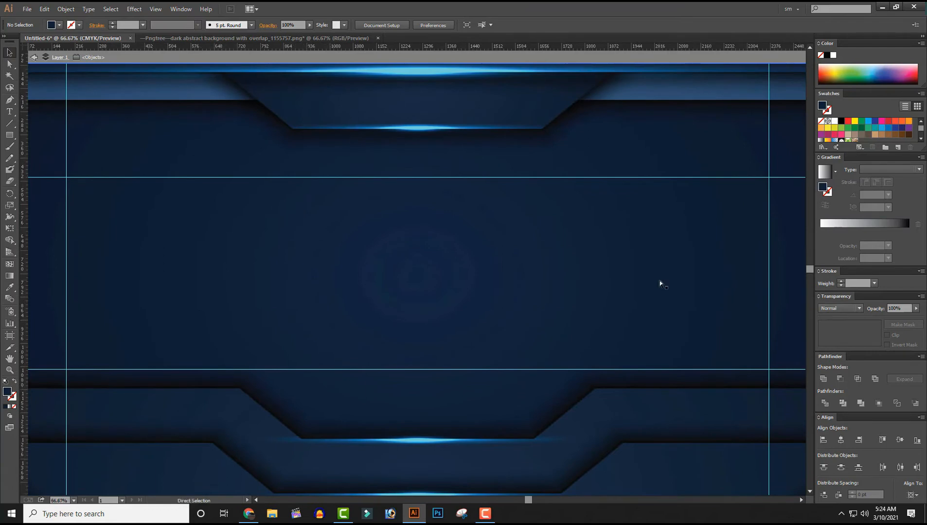
{"action": "key", "text": "ctrl+minus"}
{"action": "key", "text": "ctrl+minus"}
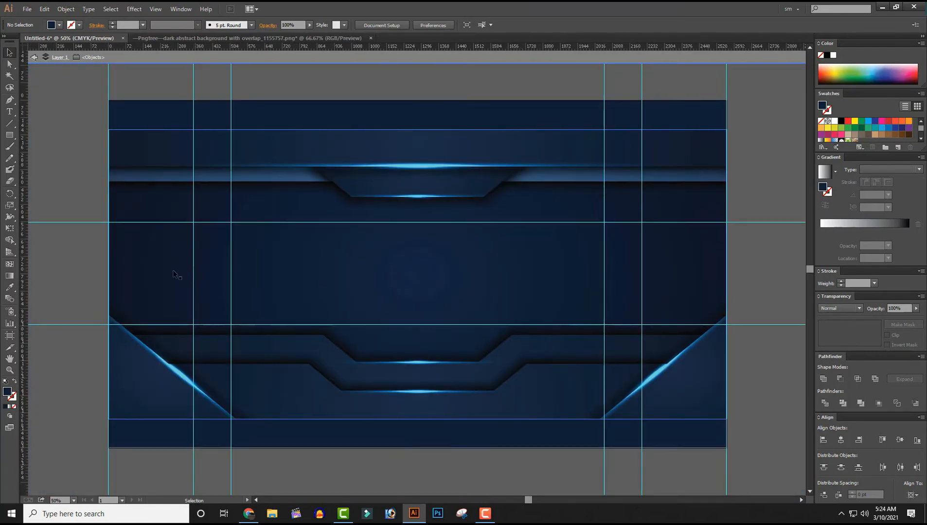
{"action": "key", "text": "space"}
{"action": "left_click_drag", "start_coordinate": [715, 275], "coordinate": [466, 269]}
{"action": "left_click_drag", "start_coordinate": [724, 185], "coordinate": [577, 311]}
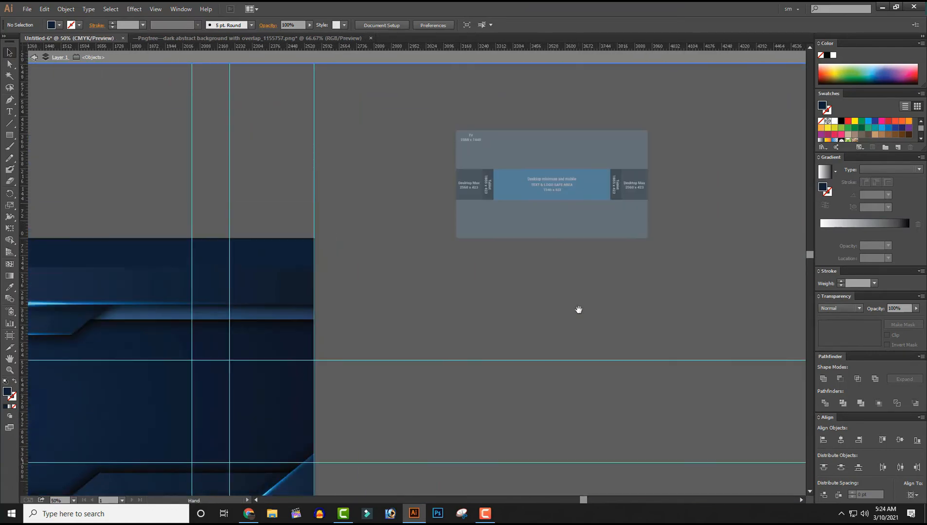
{"action": "key", "text": "ctrl+space"}
{"action": "left_click_drag", "start_coordinate": [440, 149], "coordinate": [728, 237]}
{"action": "key", "text": "space"}
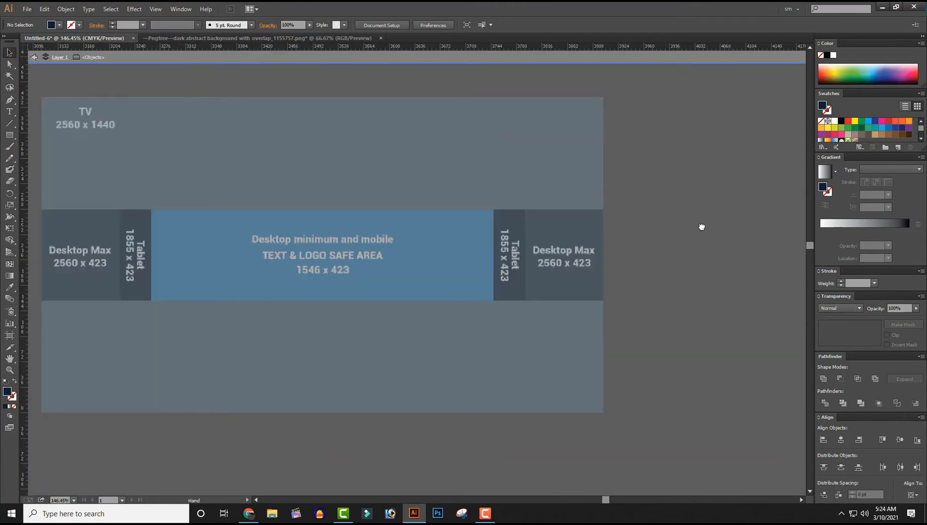
{"action": "left_click_drag", "start_coordinate": [642, 220], "coordinate": [769, 204]}
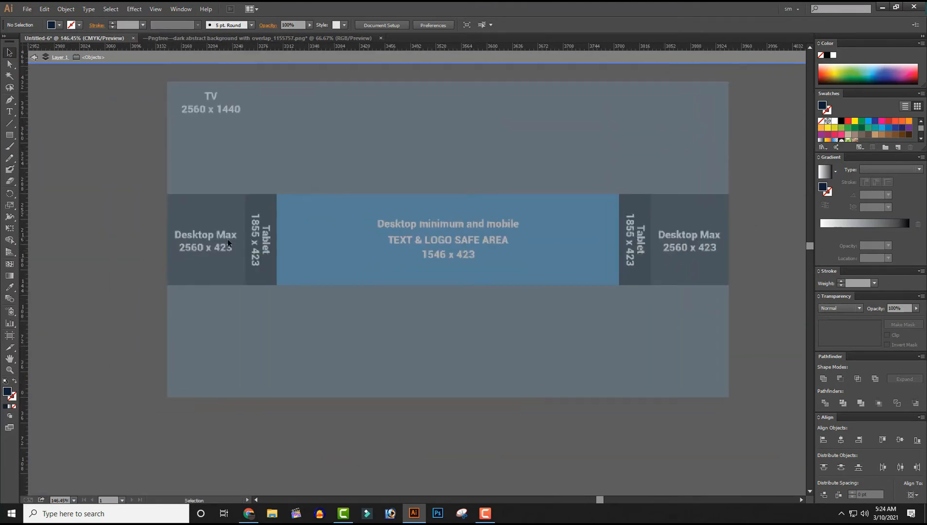
{"action": "key", "text": "ctrl+minus"}
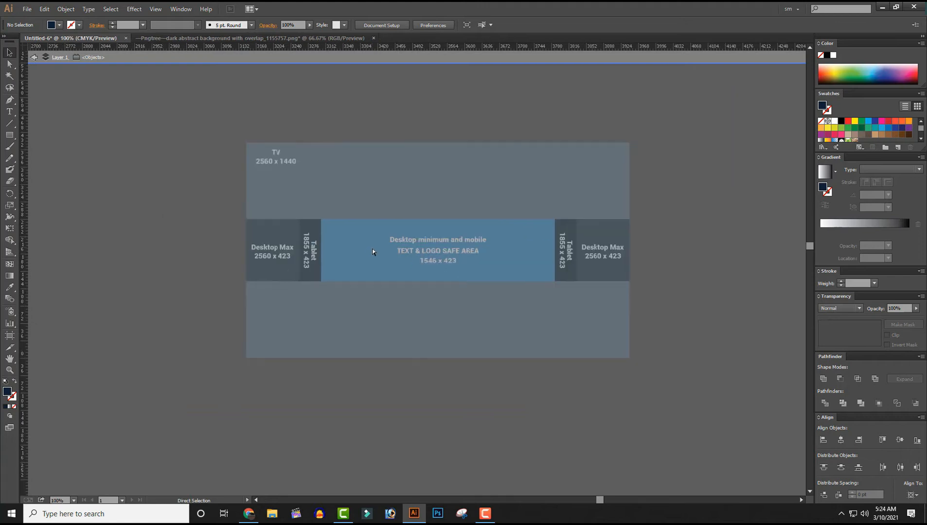
{"action": "key", "text": "ctrl+minus"}
{"action": "key", "text": "ctrl+minus"}
{"action": "key", "text": "ctrl+minus"}
{"action": "left_click_drag", "start_coordinate": [339, 307], "coordinate": [592, 167]}
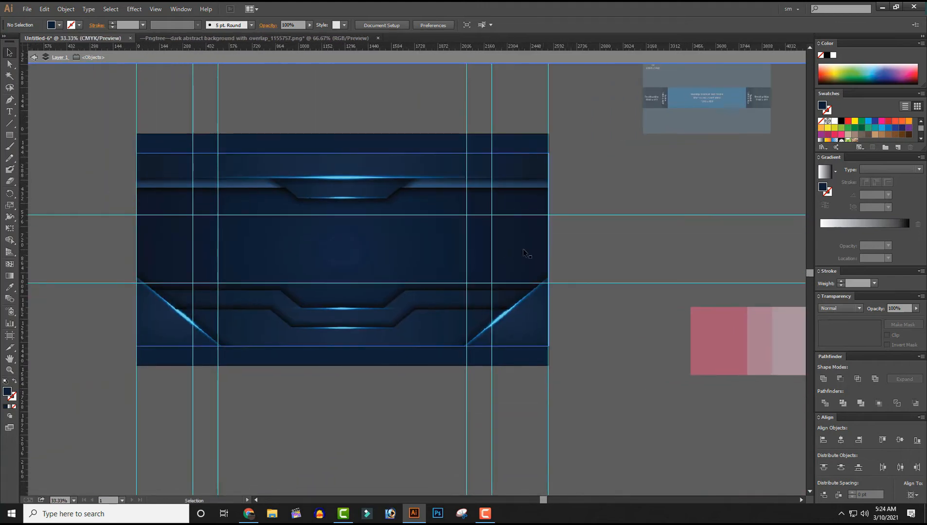
{"action": "key", "text": "space"}
{"action": "left_click_drag", "start_coordinate": [397, 266], "coordinate": [432, 293]}
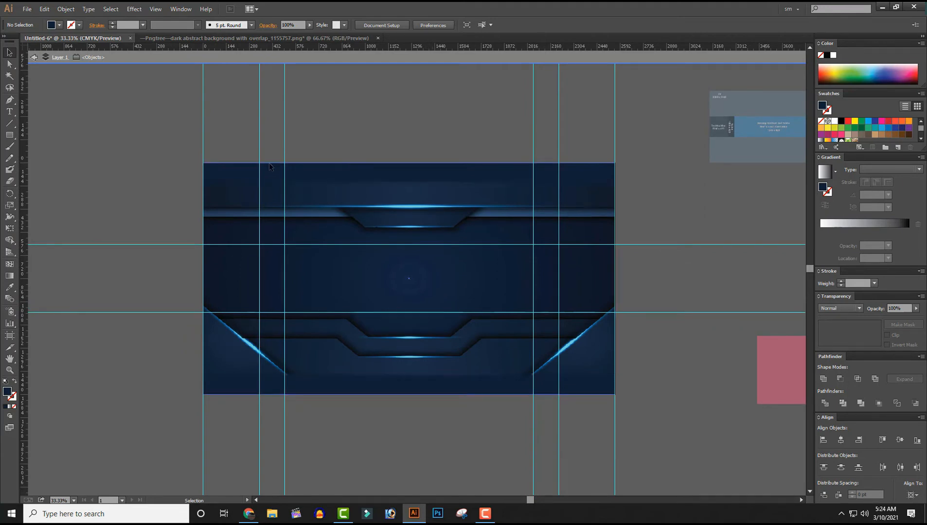
- Place a letter B as point text inside the central safe area and scale it up to about 106.5 pt
{"action": "left_click", "coordinate": [9, 111]}
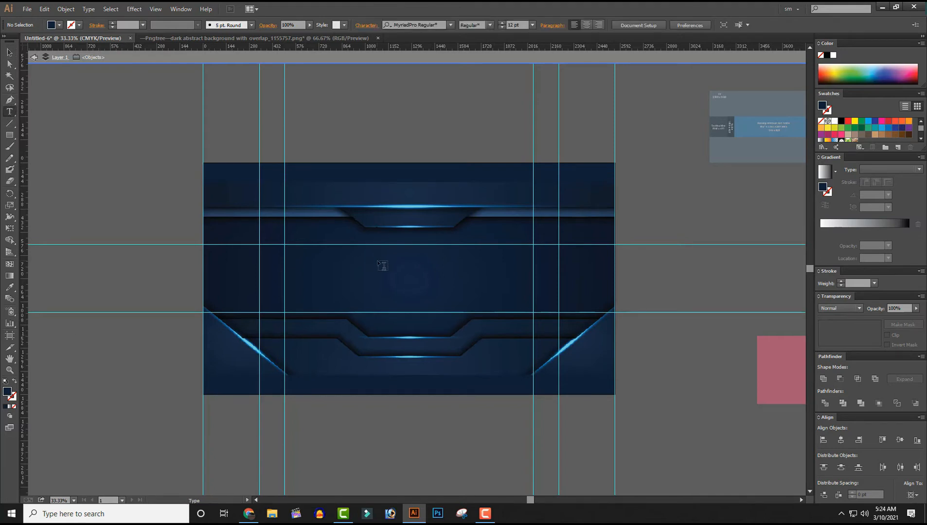
{"action": "left_click", "coordinate": [379, 277]}
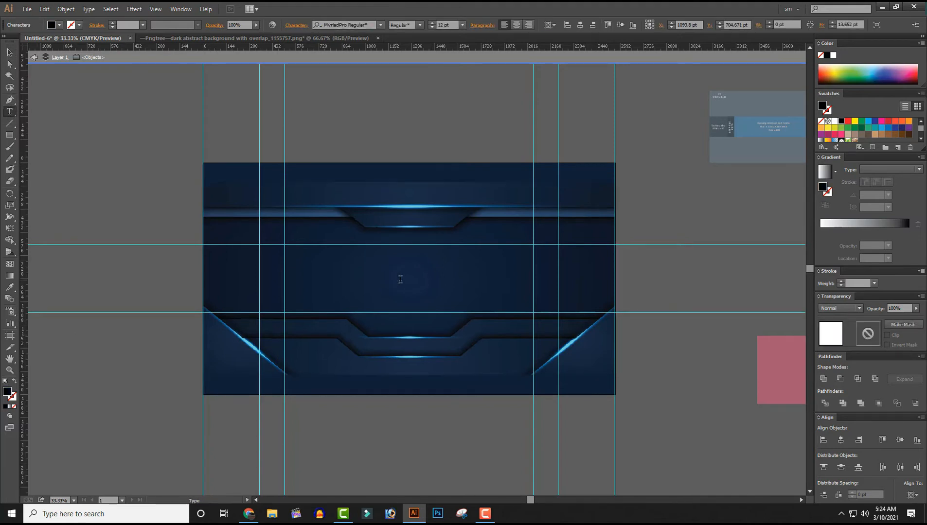
{"action": "type", "text": "B"}
{"action": "left_click", "coordinate": [10, 52]}
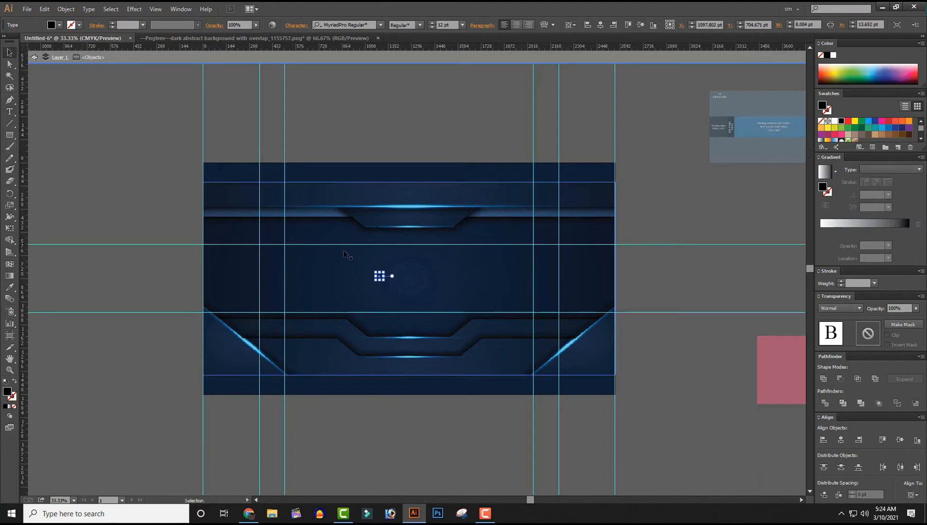
{"action": "mouse_move", "coordinate": [388, 276]}
{"action": "left_mouse_down"}
{"action": "mouse_move", "coordinate": [405, 302]}
{"action": "mouse_move", "coordinate": [393, 278]}
{"action": "left_mouse_up"}
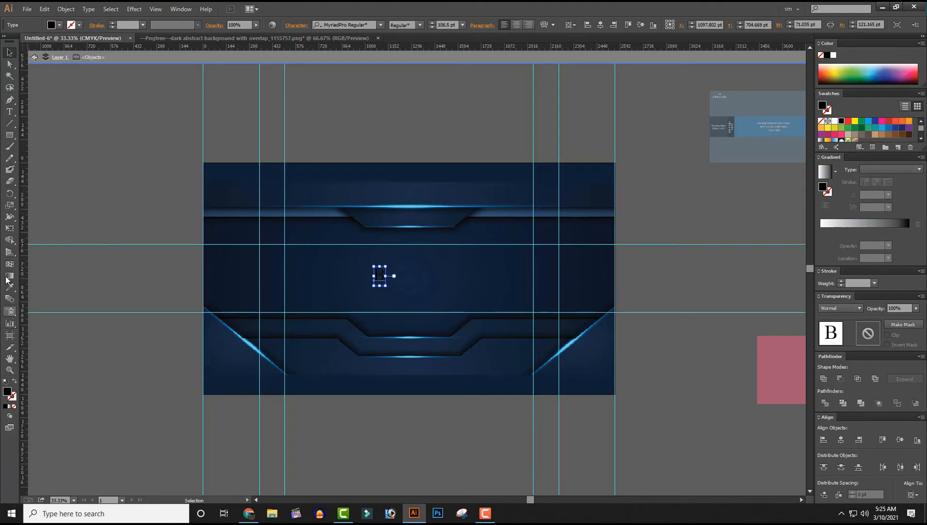
- Extend the text to read "BROTHERS TECH BD" and move it into the upper middle of the safe area
{"action": "left_click", "coordinate": [9, 112]}
{"action": "left_click", "coordinate": [379, 274]}
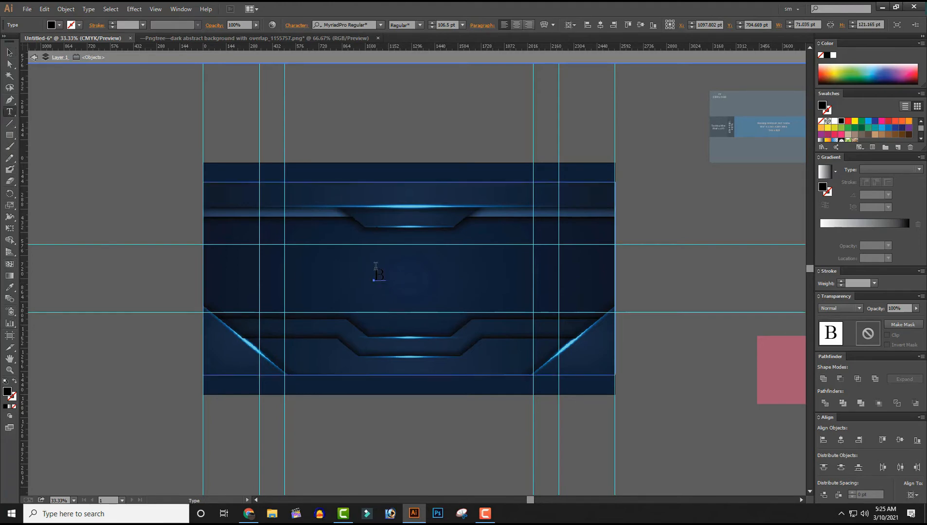
{"action": "double_click", "coordinate": [379, 273]}
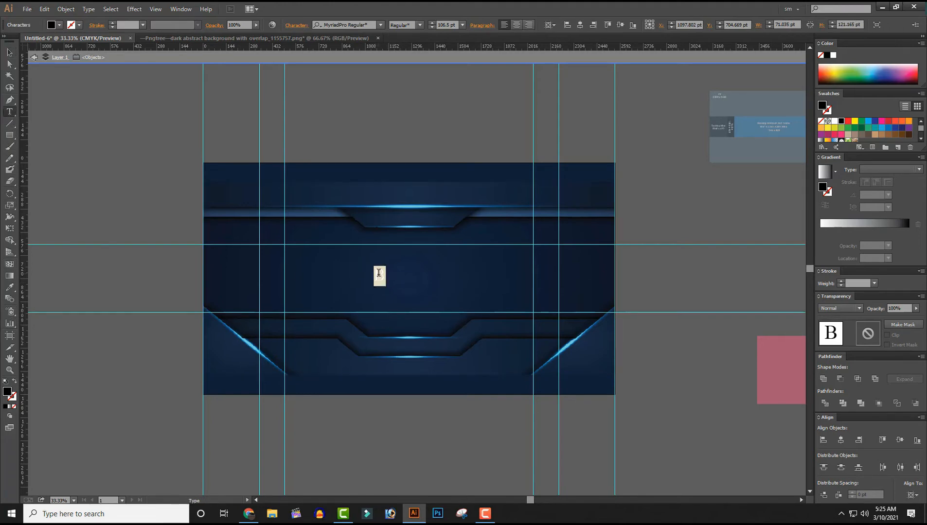
{"action": "left_click", "coordinate": [378, 274]}
{"action": "type", "text": "ROTHERS TECH BD"}
{"action": "left_click", "coordinate": [9, 52]}
{"action": "left_click_drag", "start_coordinate": [498, 279], "coordinate": [453, 263]}
- Scale the title text up proportionally to about 1441 pt wide and centre it horizontally and vertically on the artboard
{"action": "key", "text": "ctrl+space"}
{"action": "mouse_move", "coordinate": [213, 212]}
{"action": "left_mouse_down"}
{"action": "mouse_move", "coordinate": [421, 326]}
{"action": "mouse_move", "coordinate": [537, 325]}
{"action": "left_mouse_up"}
{"action": "left_click_drag", "start_coordinate": [646, 327], "coordinate": [546, 315]}
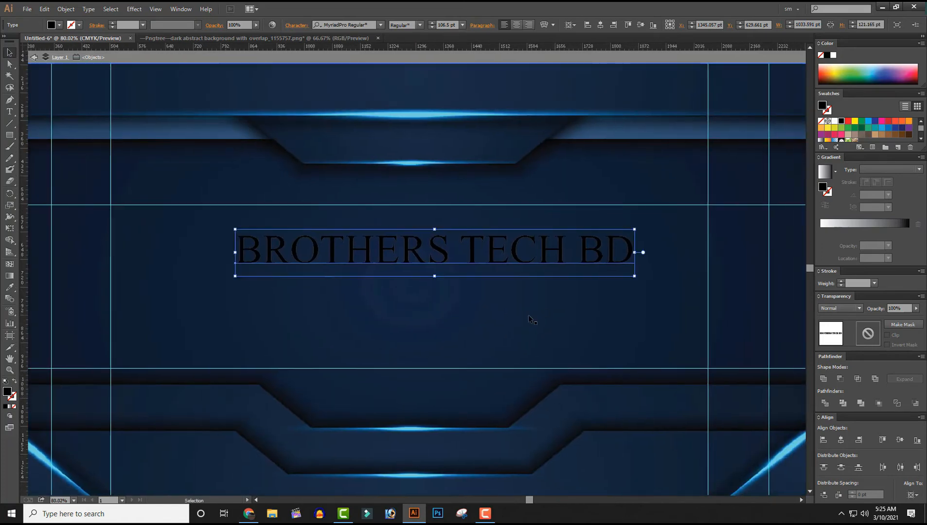
{"action": "key", "text": "ctrl+minus"}
{"action": "left_click_drag", "start_coordinate": [672, 314], "coordinate": [630, 312]}
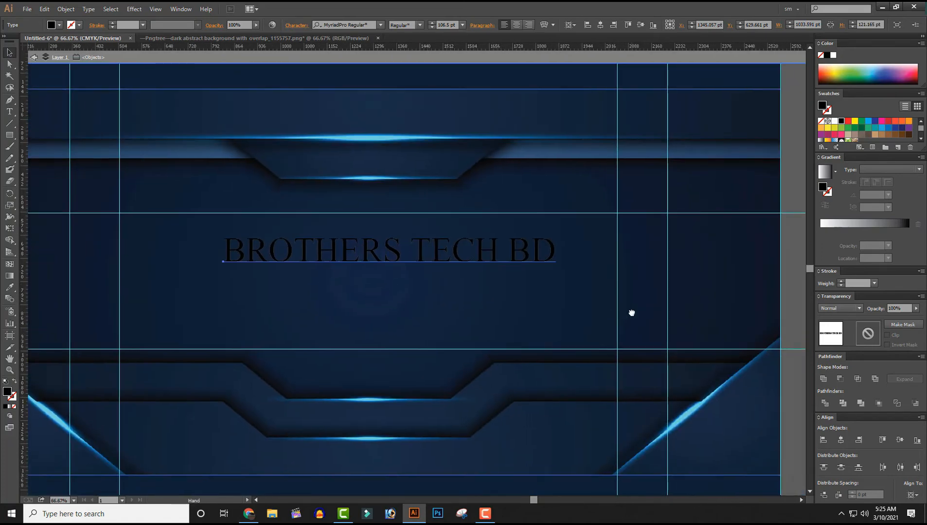
{"action": "key", "text": "ctrl+minus"}
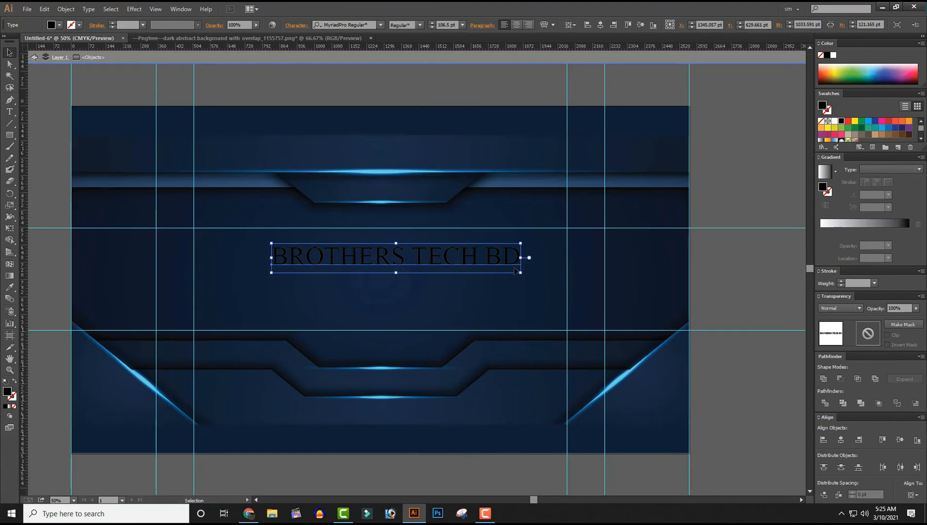
{"action": "left_click_drag", "start_coordinate": [521, 274], "coordinate": [563, 279]}
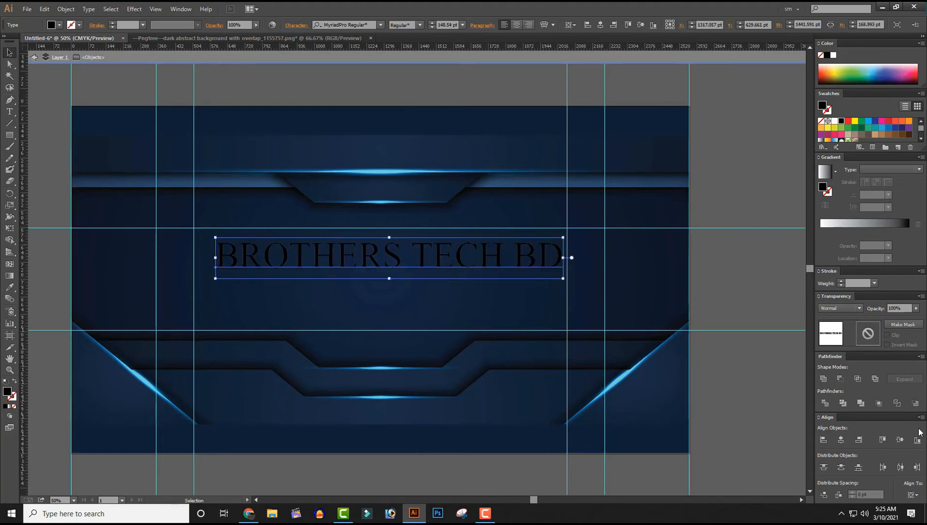
{"action": "left_click", "coordinate": [841, 440]}
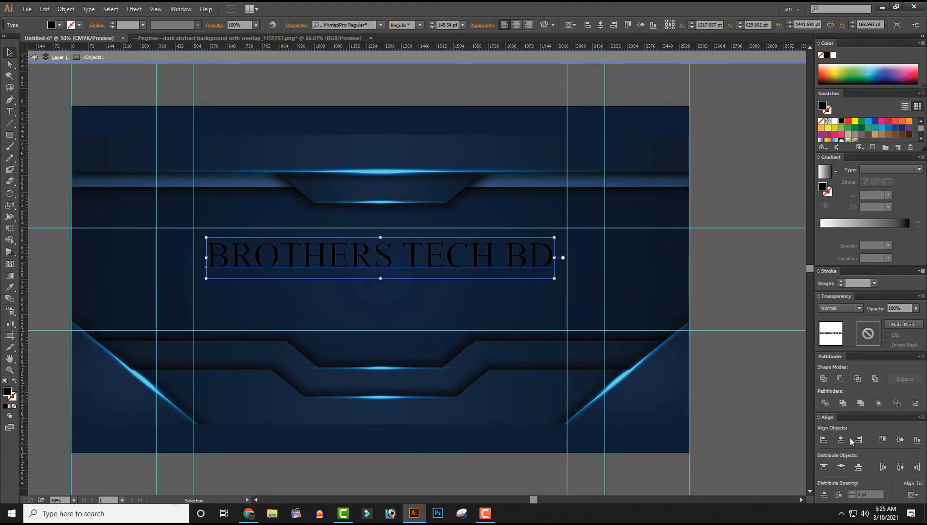
{"action": "left_click", "coordinate": [899, 440]}
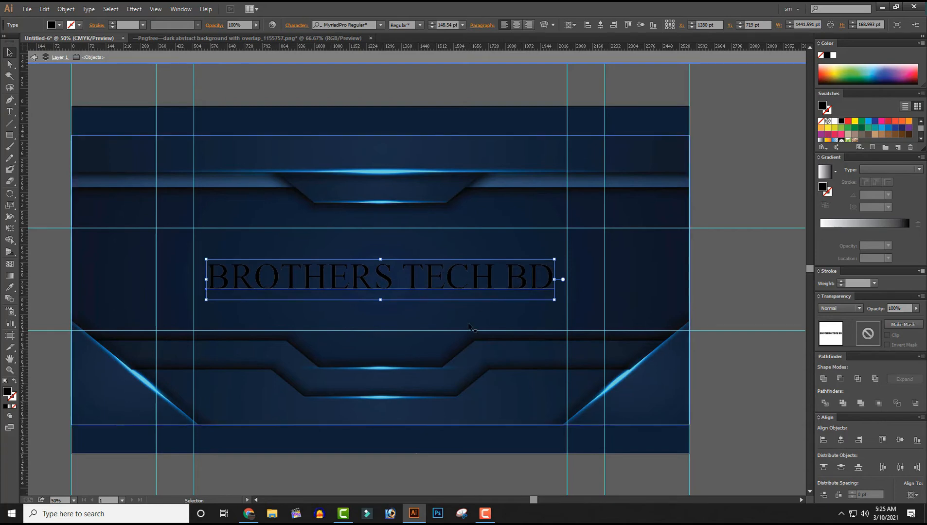
- Nudge the title text straight up to a Y position of 639 pt
{"action": "key", "text": "Up"}
{"action": "key", "text": "Up"}
{"action": "key", "text": "Up"}
{"action": "key", "text": "Up"}
{"action": "key", "text": "Up"}
{"action": "key", "text": "Up"}
{"action": "key", "text": "Up"}
{"action": "key", "text": "Up"}
{"action": "key", "text": "Up"}
{"action": "key", "text": "Up"}
{"action": "key", "text": "Up"}
{"action": "key", "text": "Up"}
{"action": "key", "text": "Up"}
{"action": "key", "text": "Up"}
{"action": "key", "text": "Up"}
{"action": "key", "text": "Up"}
{"action": "key", "text": "Up"}
{"action": "key", "text": "Up"}
{"action": "key", "text": "Up"}
{"action": "key", "text": "Up"}
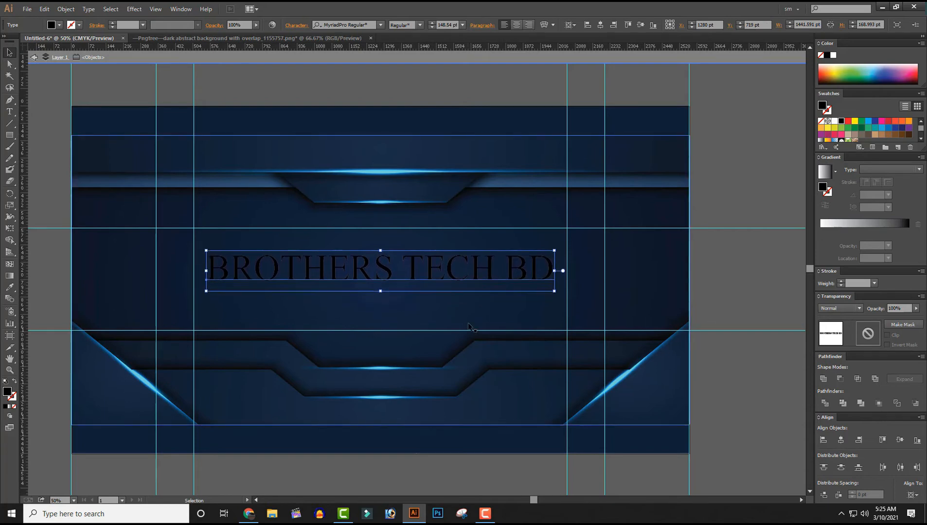
{"action": "key", "text": "Up"}
{"action": "key", "text": "Up"}
{"action": "key", "text": "Up"}
{"action": "key", "text": "Up"}
{"action": "key", "text": "Up"}
{"action": "key", "text": "Up"}
{"action": "key", "text": "Up"}
{"action": "key", "text": "Up"}
{"action": "key", "text": "Up"}
{"action": "key", "text": "Up"}
{"action": "key", "text": "Up"}
{"action": "key", "text": "Up"}
{"action": "key", "text": "Up"}
{"action": "key", "text": "Up"}
{"action": "key", "text": "Up"}
{"action": "key", "text": "Up"}
{"action": "key", "text": "Up"}
{"action": "key", "text": "Up"}
{"action": "key", "text": "Up"}
{"action": "key", "text": "Up"}
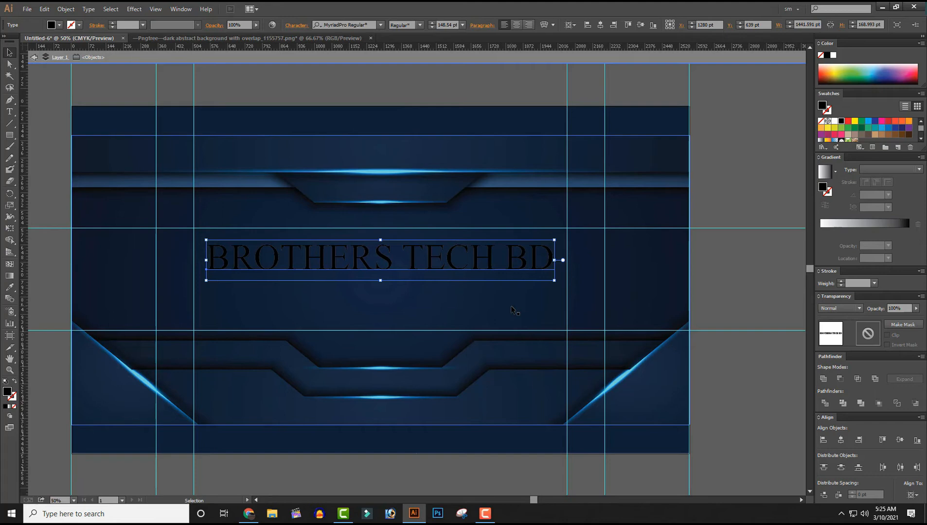
- Fill the title text with white (FFFFFF) and deselect it
{"action": "double_click", "coordinate": [6, 393]}
{"action": "left_click_drag", "start_coordinate": [679, 178], "coordinate": [743, 163]}
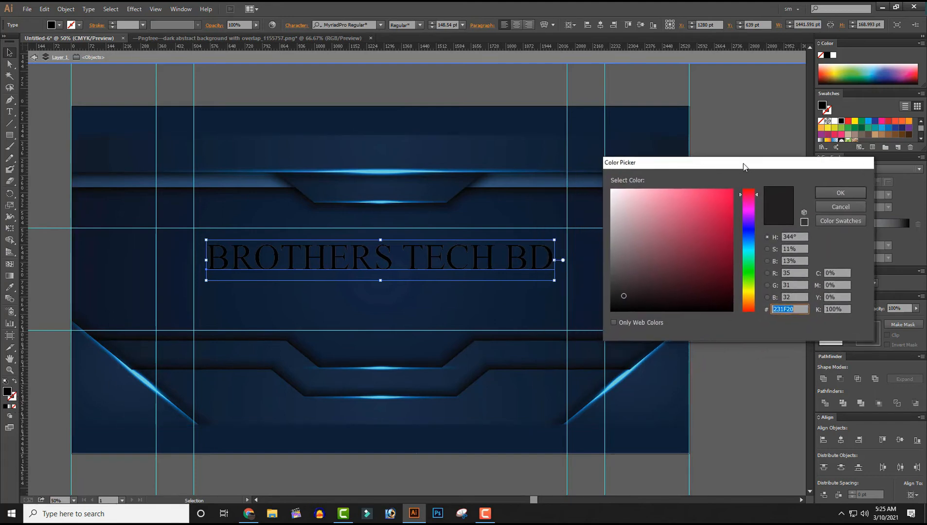
{"action": "left_click", "coordinate": [640, 218]}
{"action": "left_click", "coordinate": [613, 190]}
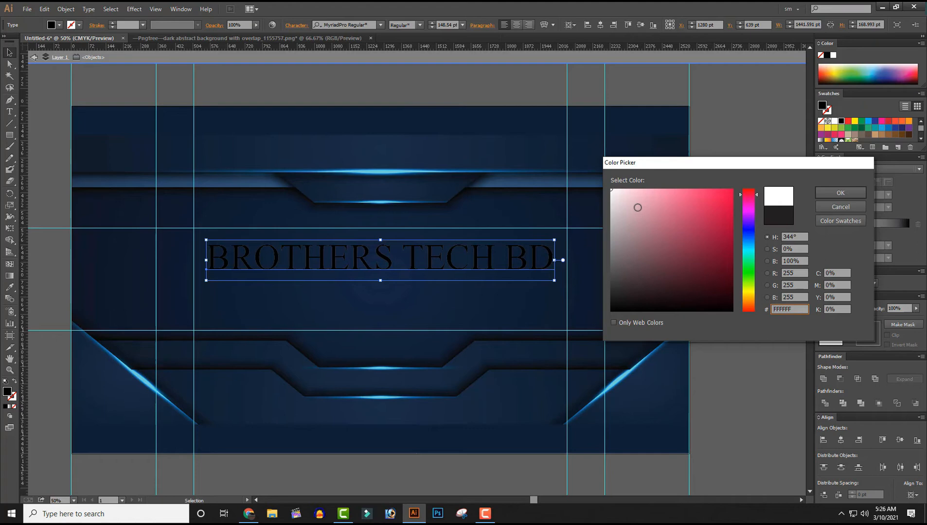
{"action": "left_click", "coordinate": [852, 195]}
{"action": "left_click", "coordinate": [751, 189]}
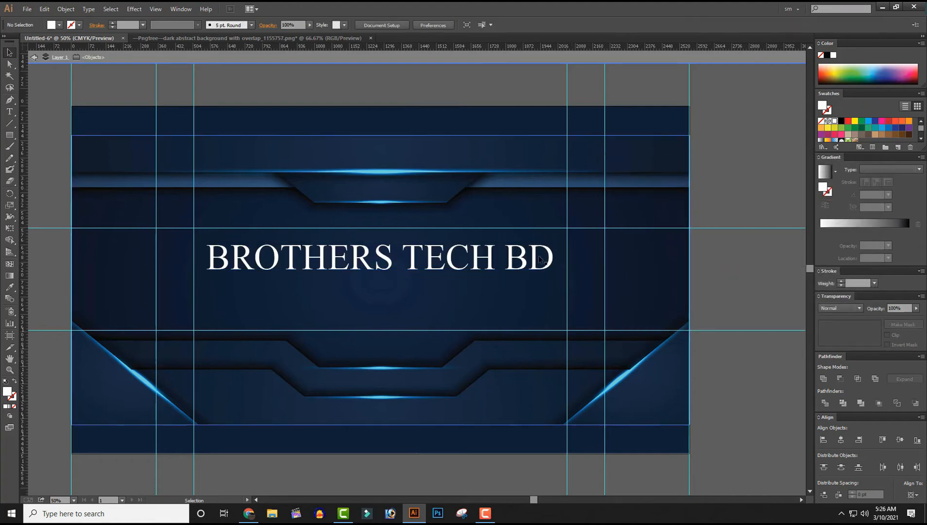
- Change the title text's font to Lato in the Bold style, and deselect the text
{"action": "left_click", "coordinate": [320, 262]}
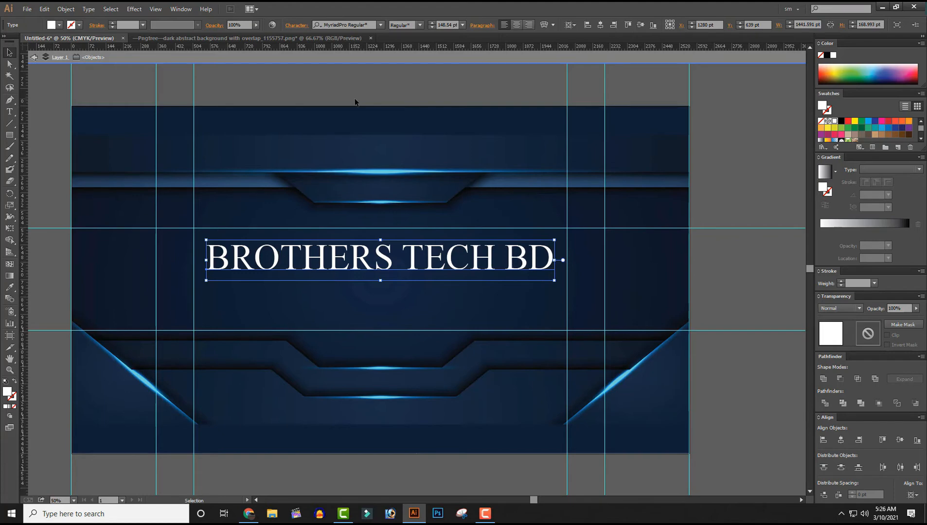
{"action": "left_click", "coordinate": [354, 25]}
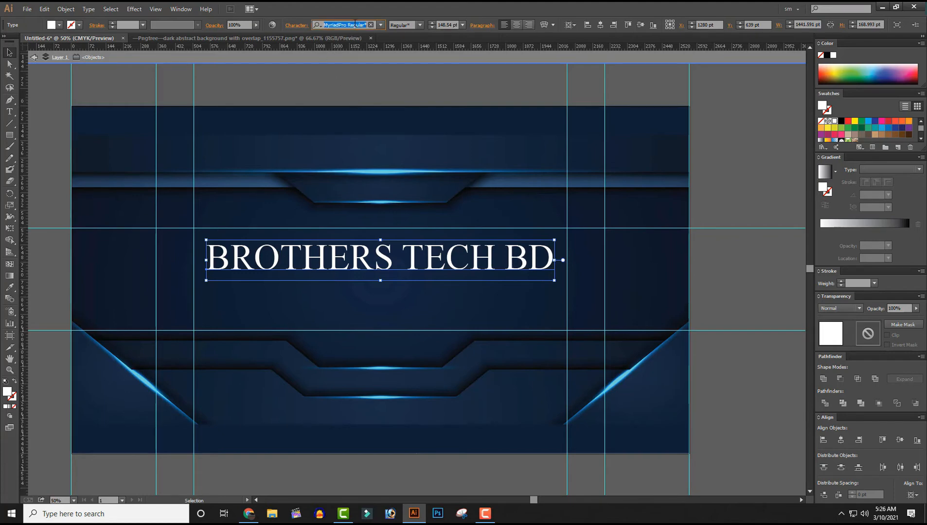
{"action": "type", "text": "LATO"}
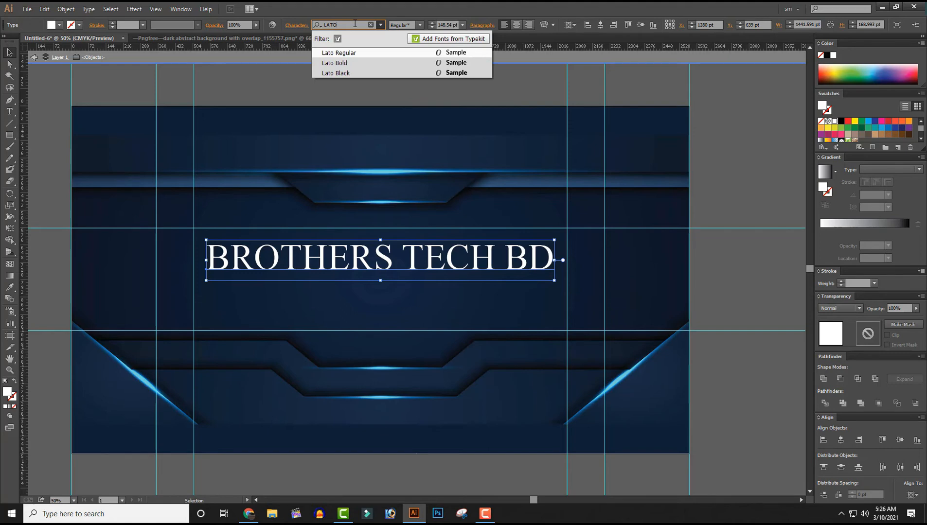
{"action": "left_click", "coordinate": [349, 55]}
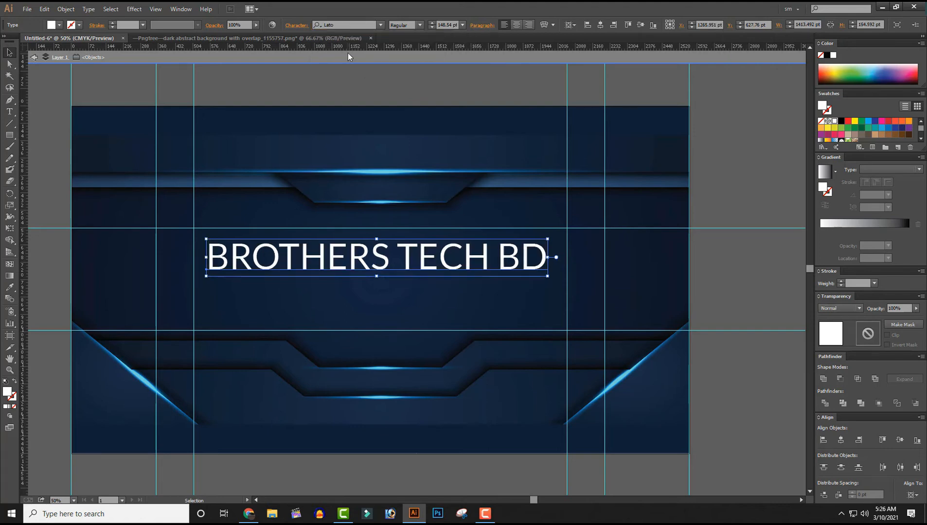
{"action": "left_click", "coordinate": [420, 27]}
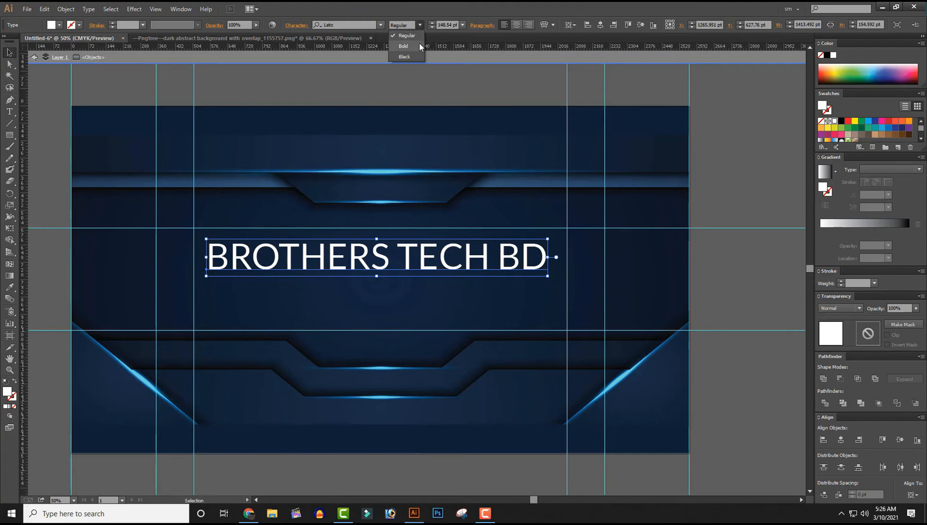
{"action": "left_click", "coordinate": [418, 46]}
{"action": "left_click", "coordinate": [437, 88]}
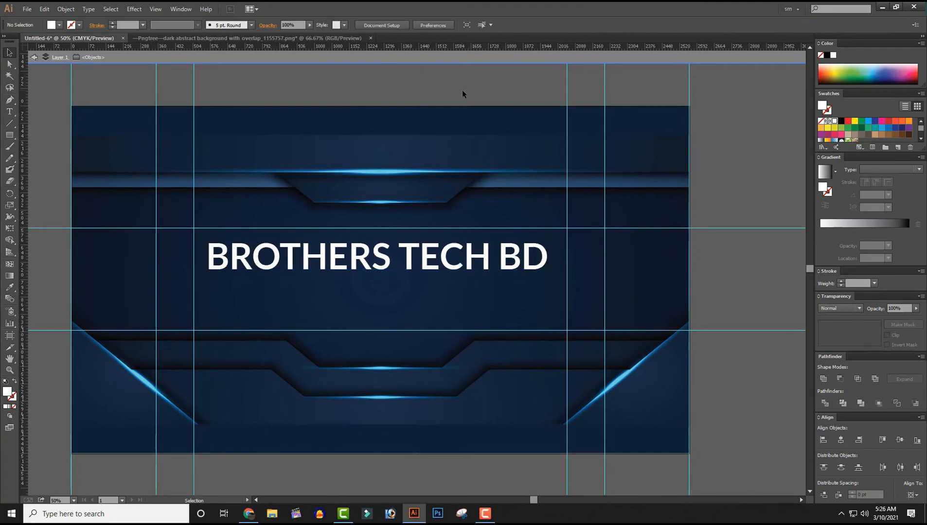
- Centre the title text horizontally on the artboard at an X position of 1280 pt, and deselect it
{"action": "left_click", "coordinate": [483, 253]}
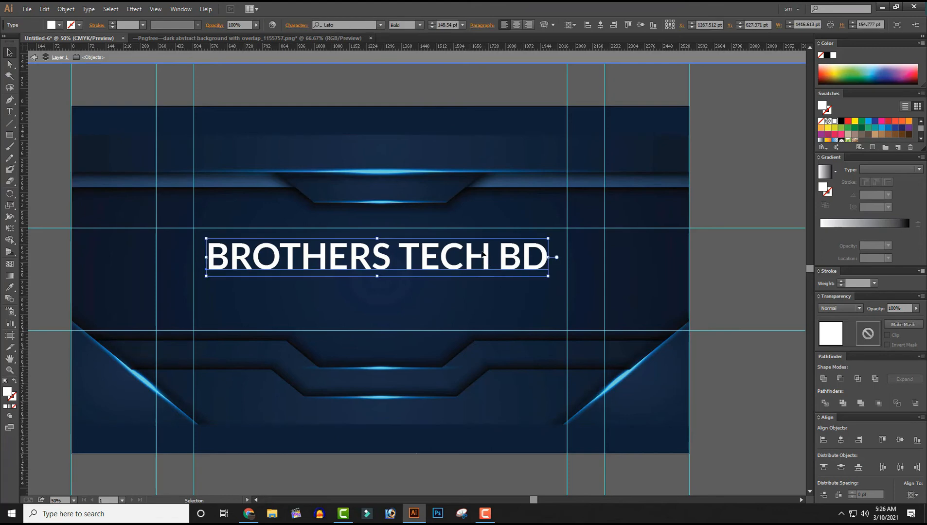
{"action": "left_click", "coordinate": [840, 440]}
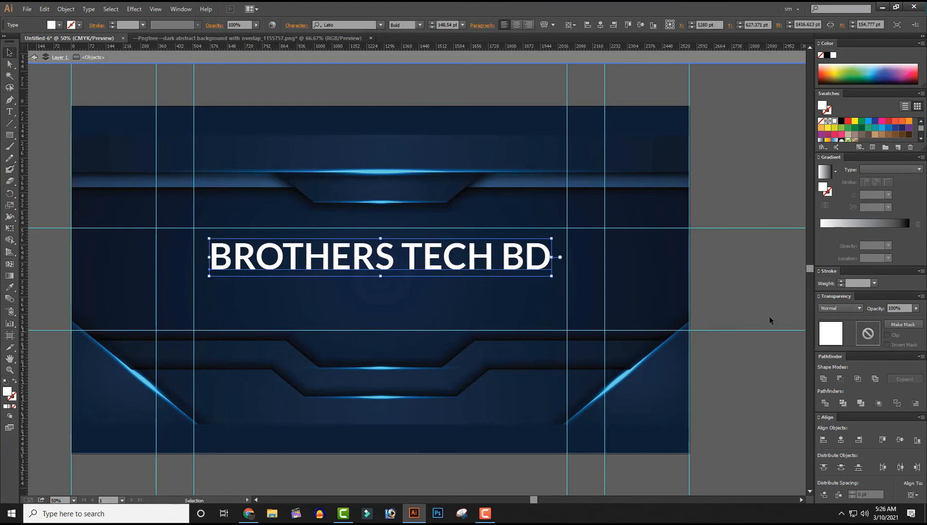
{"action": "left_click", "coordinate": [749, 273]}
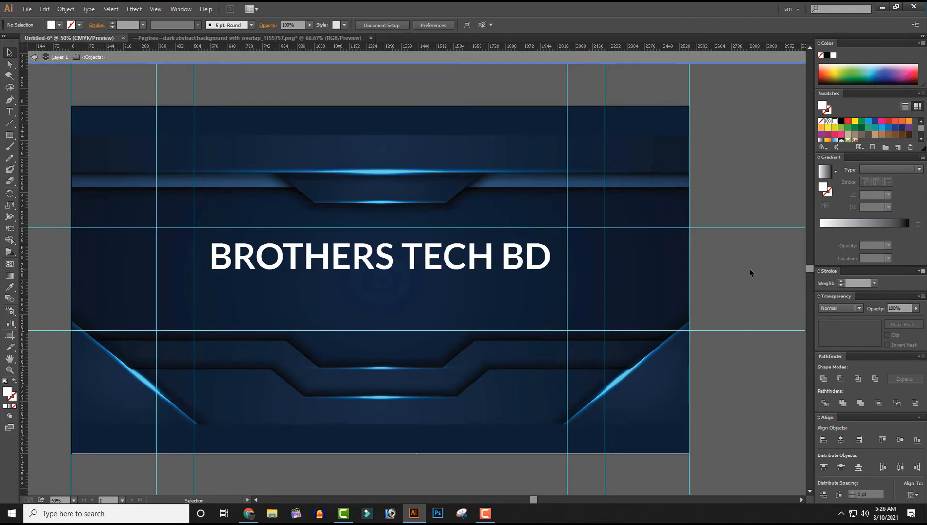
- Try the title text 5 pt lower, at a Y position of about 632 pt, and return it to about 627 pt
{"action": "left_click", "coordinate": [431, 255]}
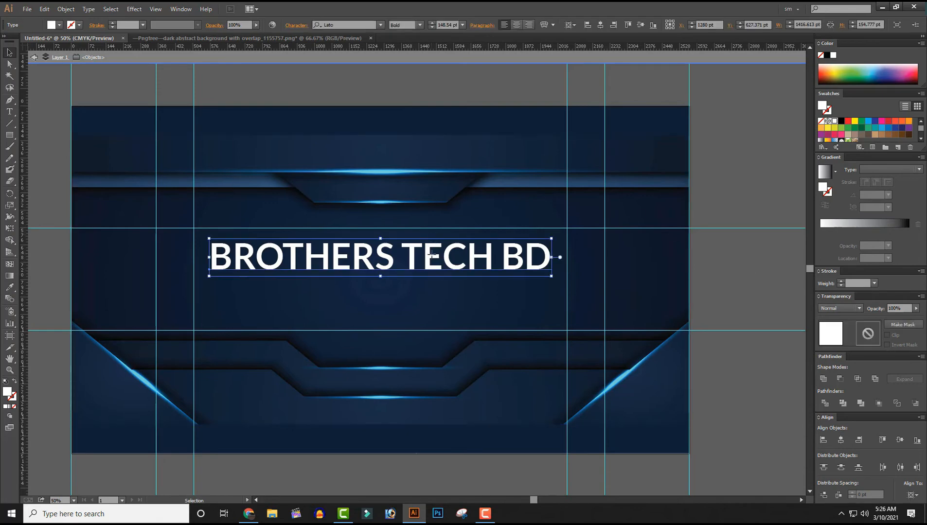
{"action": "key", "text": "Down"}
{"action": "key", "text": "Down"}
{"action": "key", "text": "Down"}
{"action": "key", "text": "Down"}
{"action": "key", "text": "Down"}
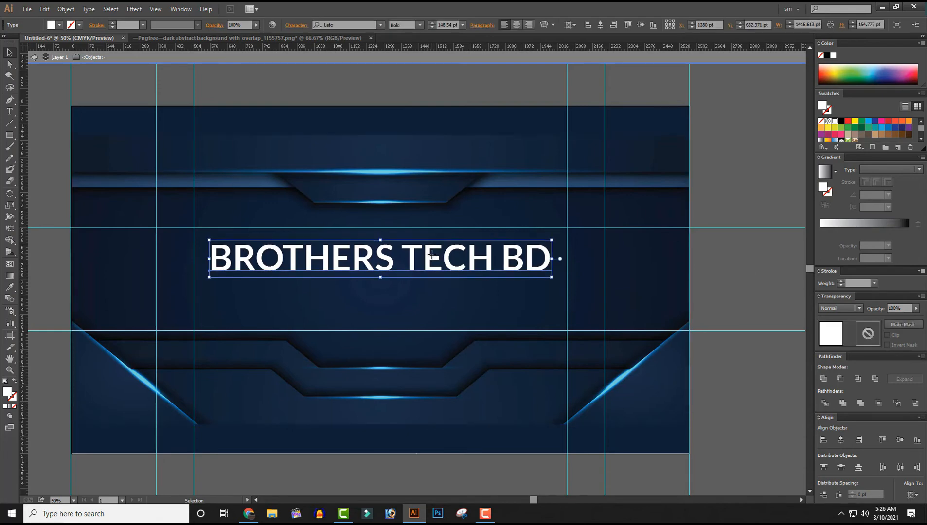
{"action": "key", "text": "Up"}
{"action": "key", "text": "Up"}
{"action": "key", "text": "Up"}
{"action": "key", "text": "Up"}
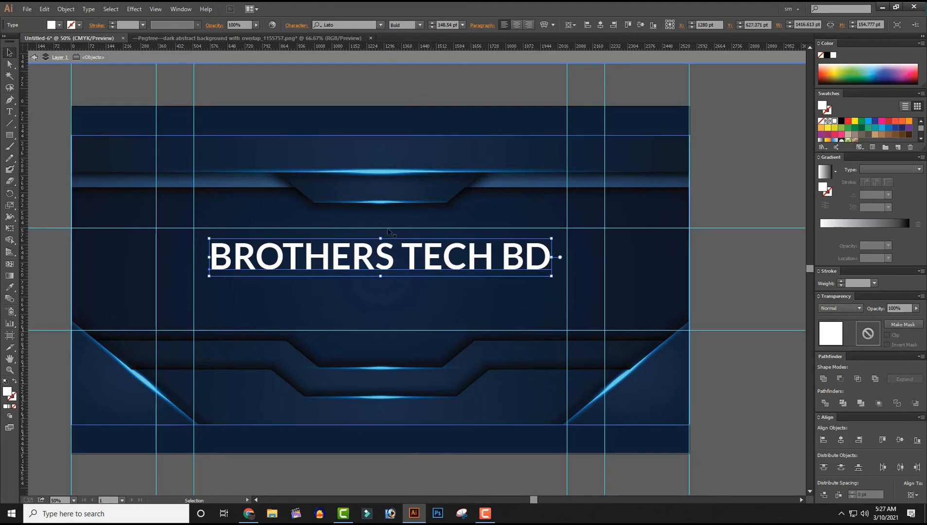